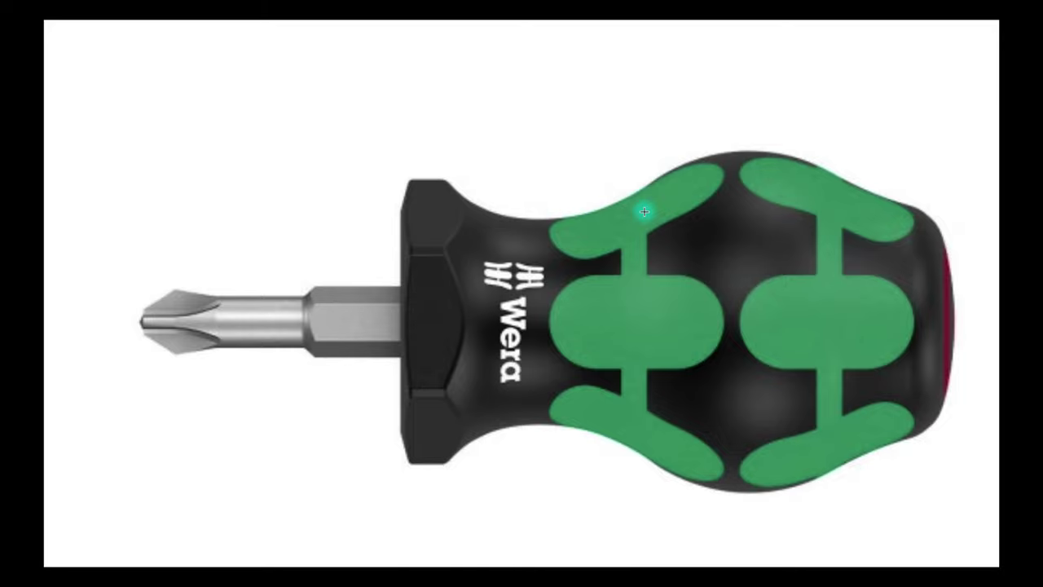
Exit the full-screen Wera screwdriver photo in Preview to show the desktop spaces overview.
{"action": "key", "text": "ctrl+Up"}
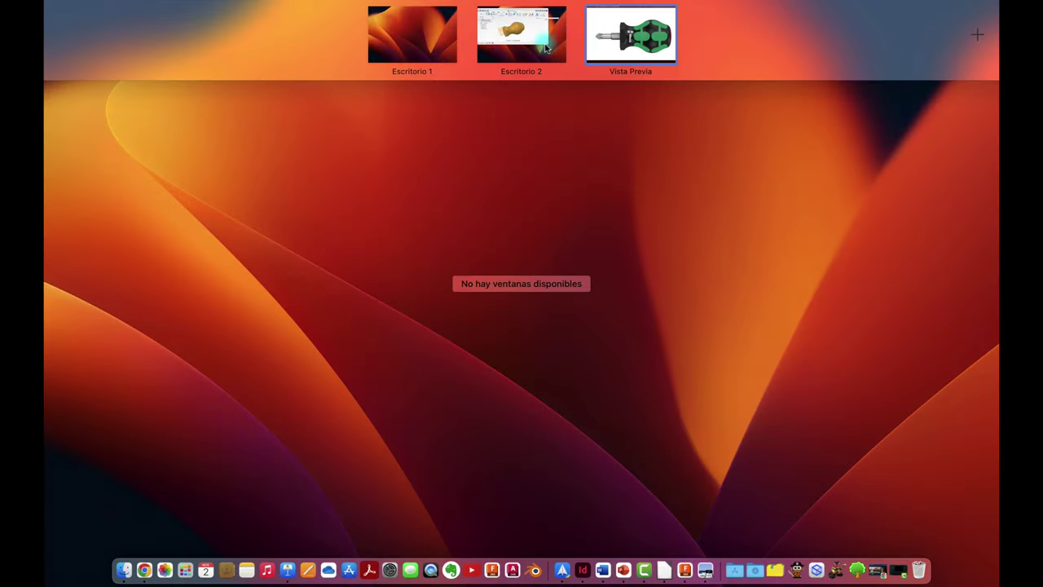
Switch to the Fusion desktop, maximize the window and show the Wera reference canvas.
{"action": "left_click", "coordinate": [544, 42]}
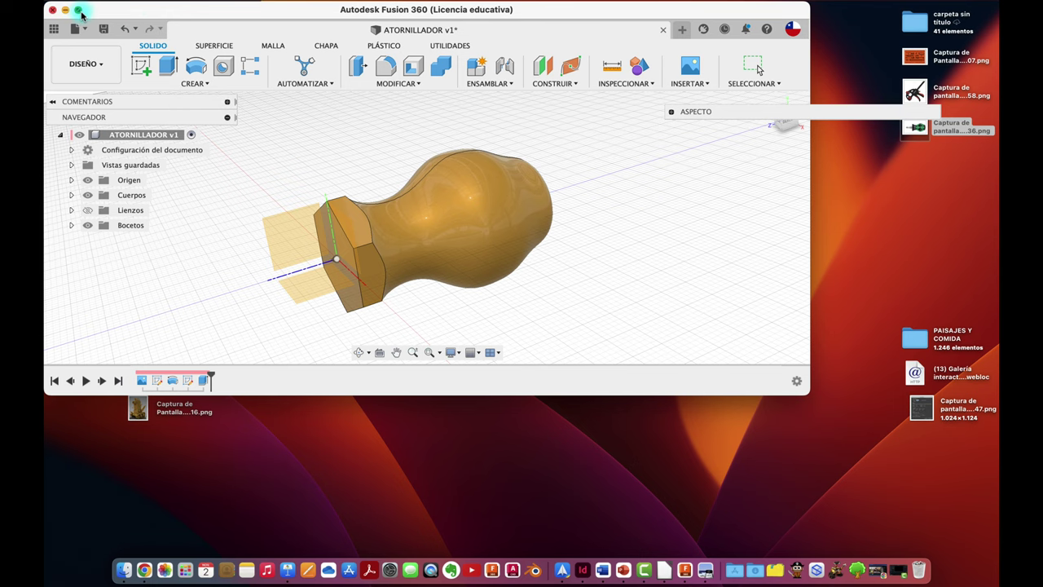
{"action": "left_click", "coordinate": [79, 11]}
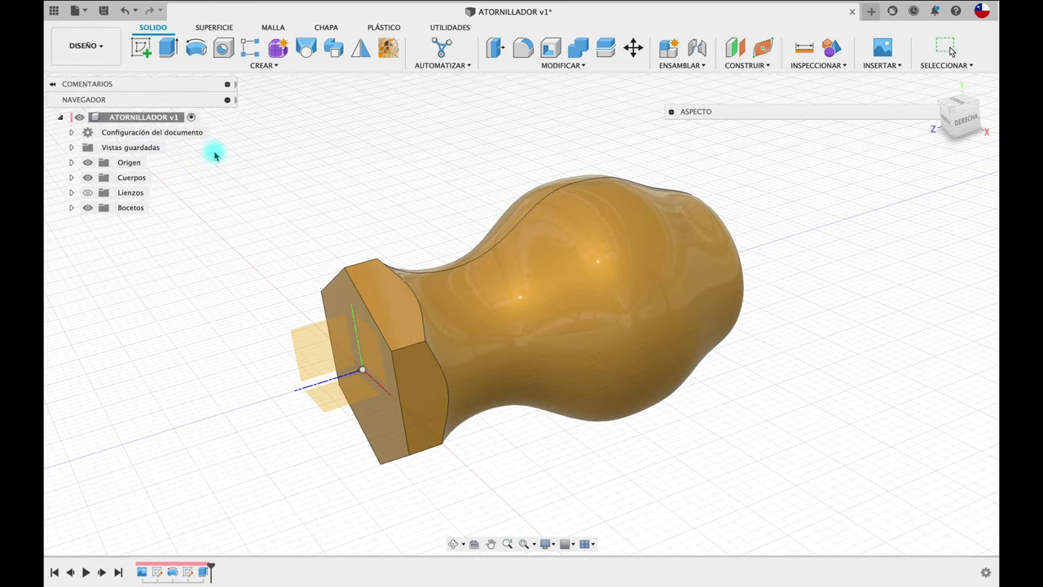
{"action": "left_click", "coordinate": [87, 196]}
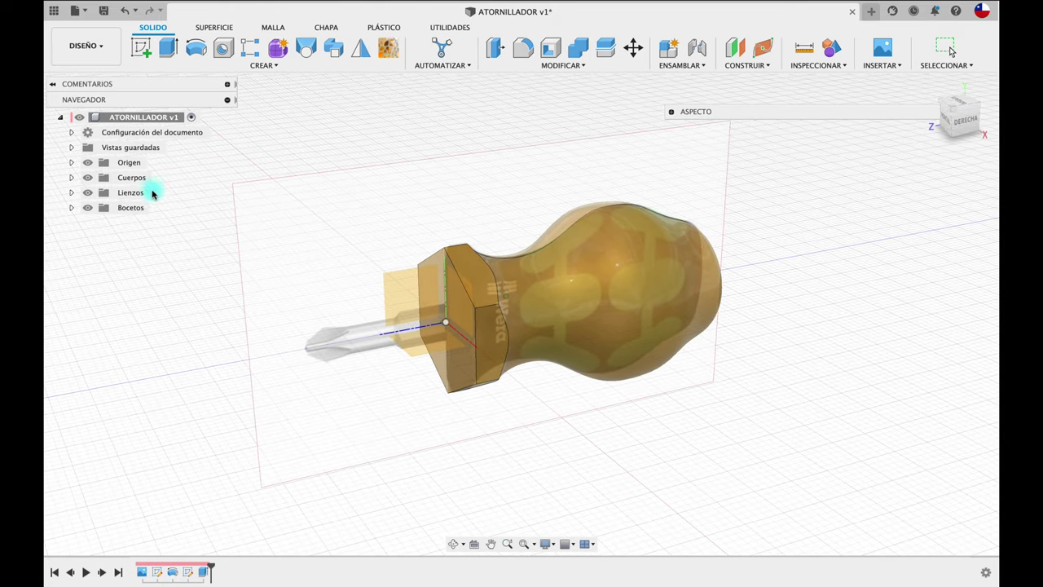
Toggle handle body Cuerpo1 while orbiting to check its alignment with the Wera canvas, then start a sketch.
{"action": "left_click", "coordinate": [72, 178]}
{"action": "left_click", "coordinate": [139, 192]}
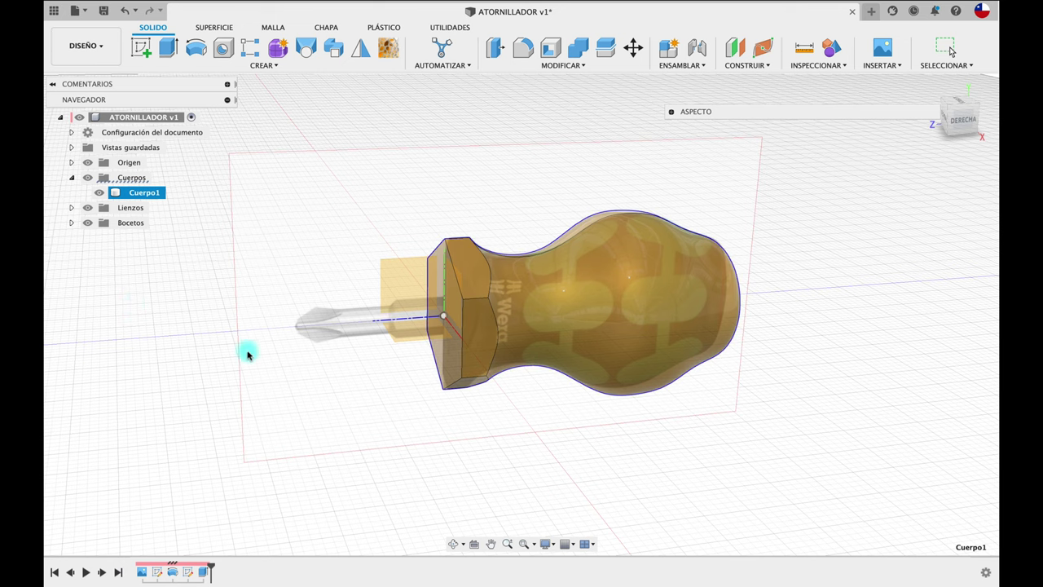
{"action": "left_click", "coordinate": [562, 333]}
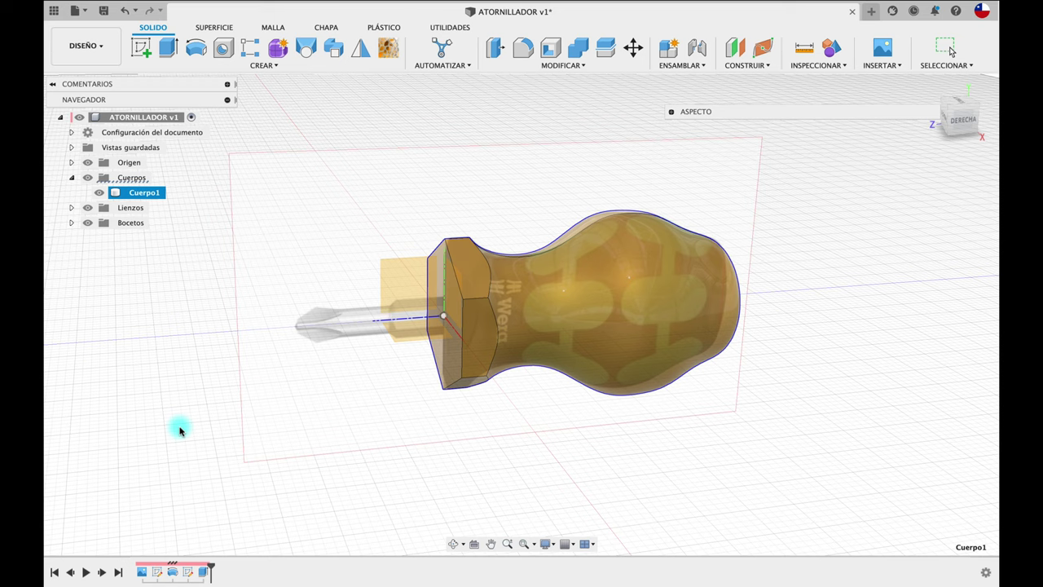
{"action": "middle_click_drag", "start_coordinate": [303, 329], "coordinate": [209, 236], "text": "shift"}
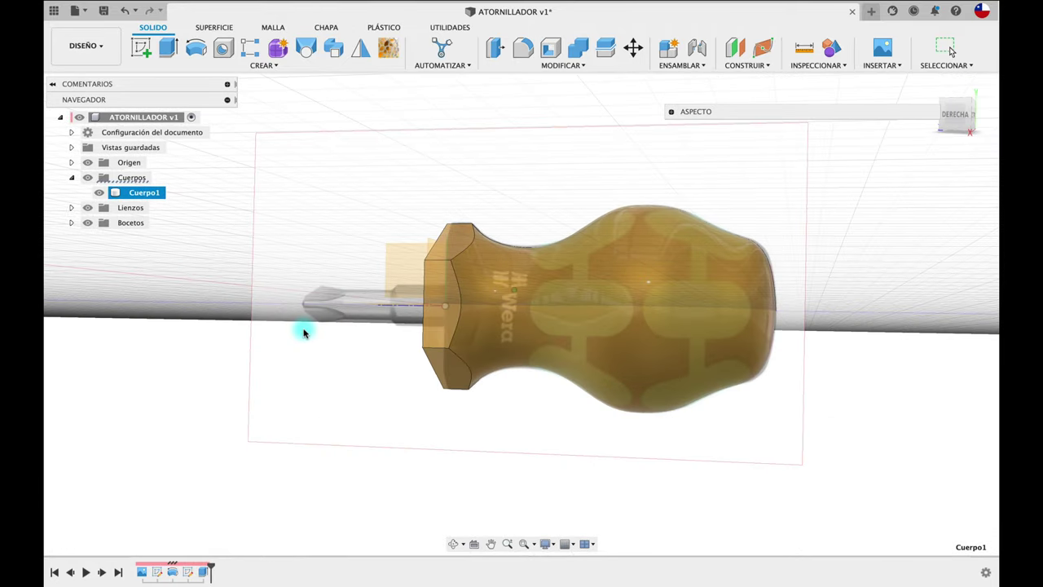
{"action": "left_click", "coordinate": [99, 193]}
{"action": "mouse_move", "coordinate": [147, 244]}
{"action": "middle_mouse_down", "text": "shift"}
{"action": "mouse_move", "coordinate": [181, 286]}
{"action": "mouse_move", "coordinate": [453, 253]}
{"action": "middle_mouse_up", "text": "shift"}
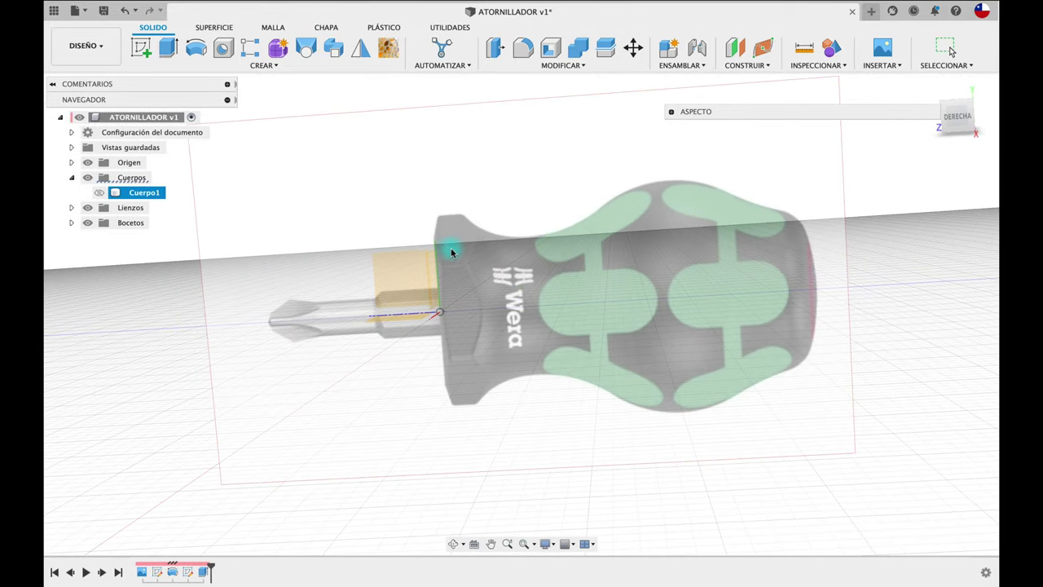
{"action": "left_click", "coordinate": [487, 362]}
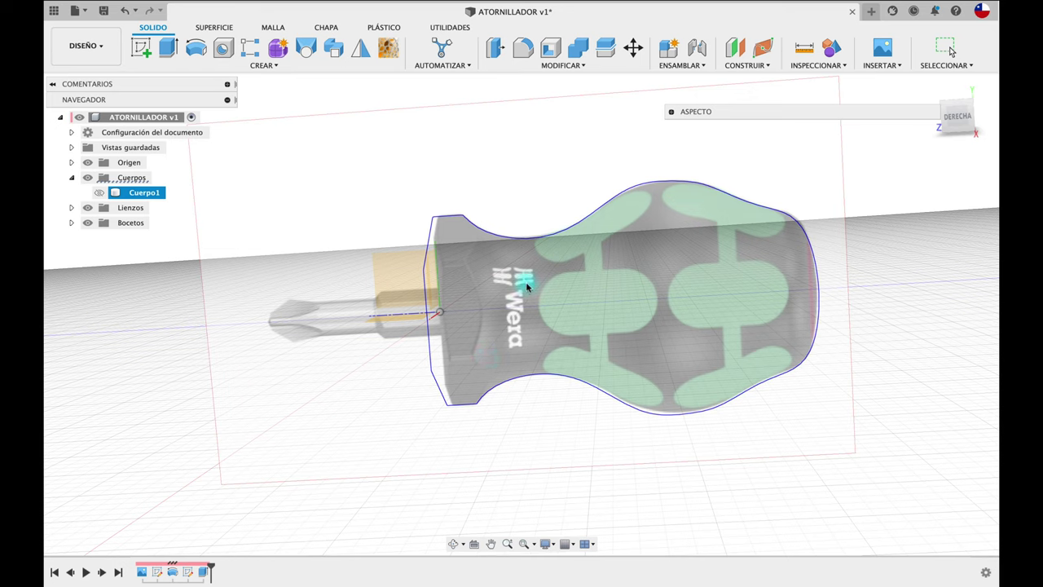
{"action": "left_click", "coordinate": [509, 181]}
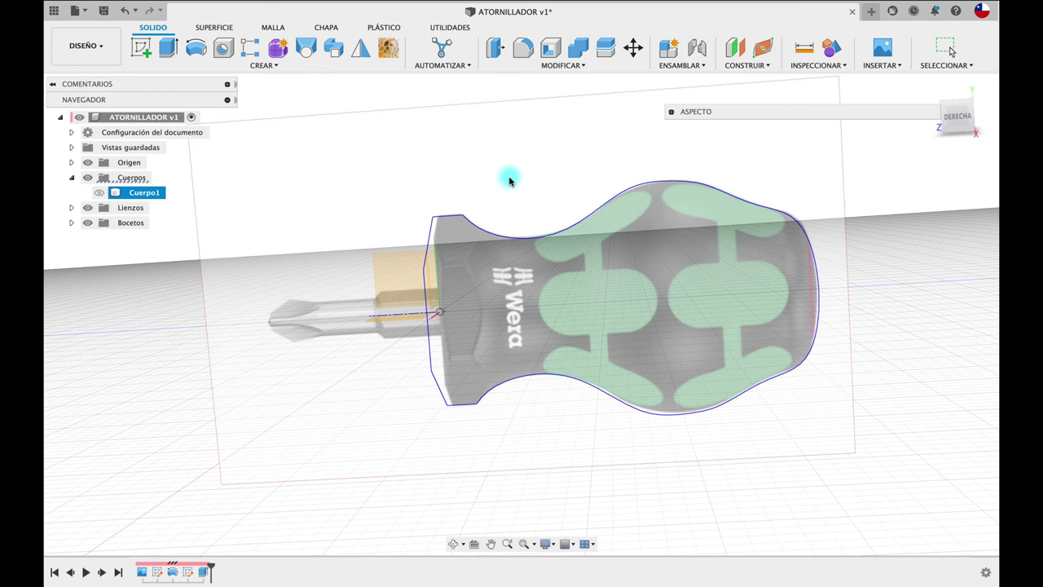
{"action": "mouse_move", "coordinate": [509, 181]}
{"action": "middle_mouse_down", "text": "shift"}
{"action": "mouse_move", "coordinate": [349, 203]}
{"action": "mouse_move", "coordinate": [133, 204]}
{"action": "middle_mouse_up", "text": "shift"}
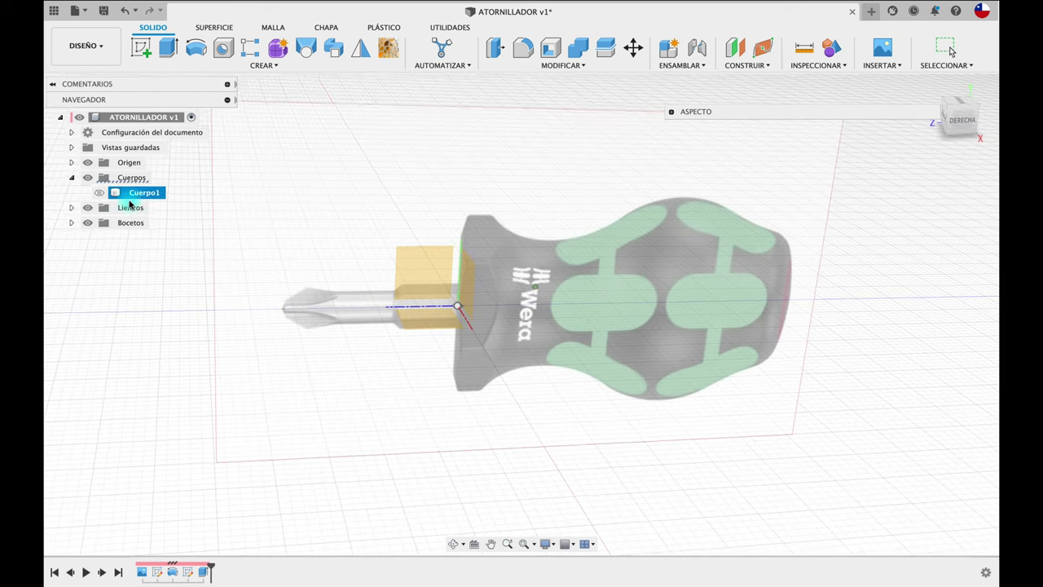
{"action": "left_click", "coordinate": [99, 192]}
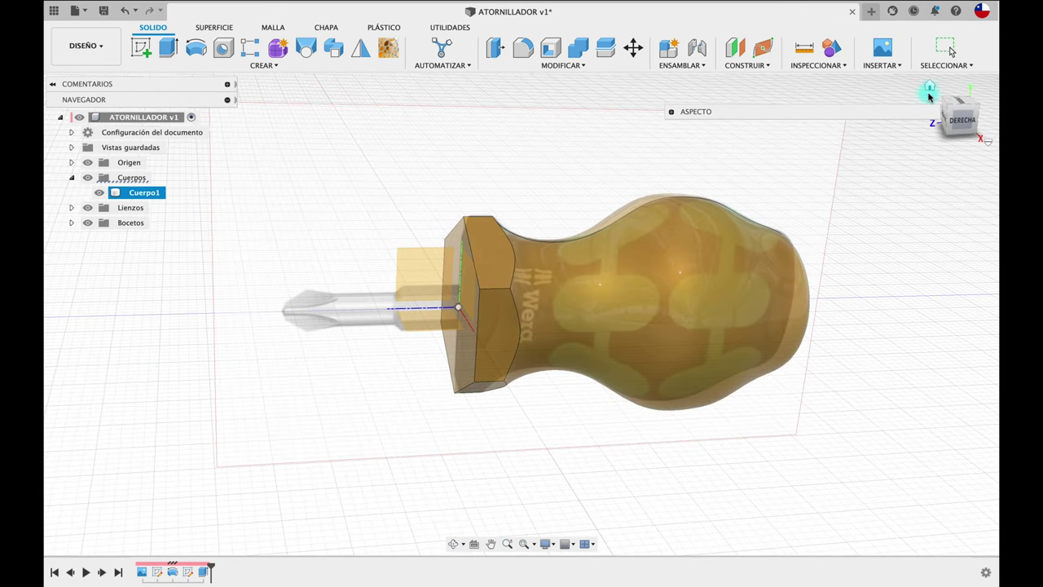
{"action": "left_click", "coordinate": [916, 224]}
{"action": "middle_click_drag", "start_coordinate": [916, 223], "coordinate": [223, 227], "text": "shift"}
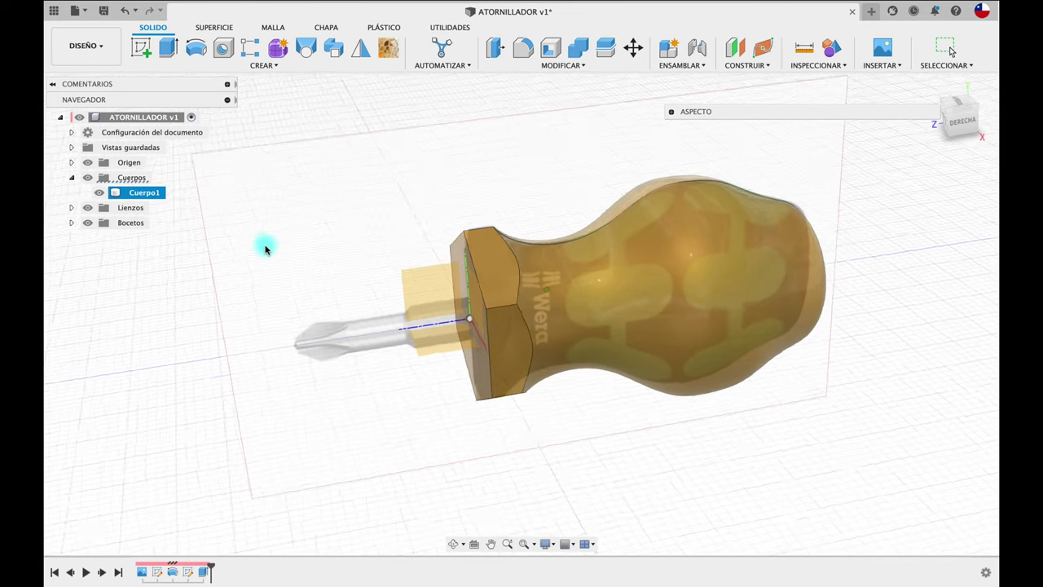
{"action": "left_click", "coordinate": [141, 47]}
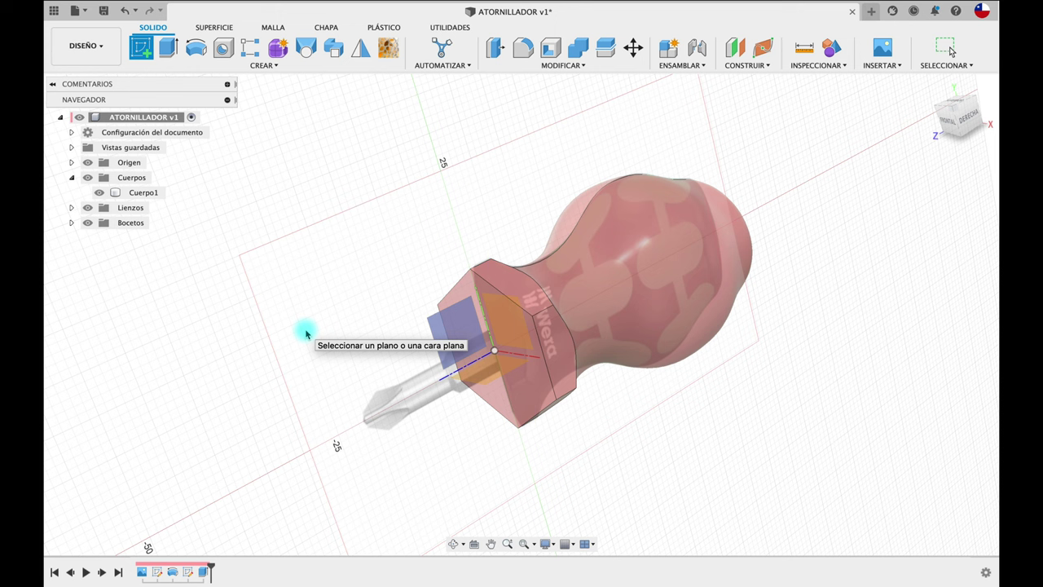
Sketch a center-to-center slot on the side plane over the first Wera grip recess.
{"action": "left_click", "coordinate": [440, 335]}
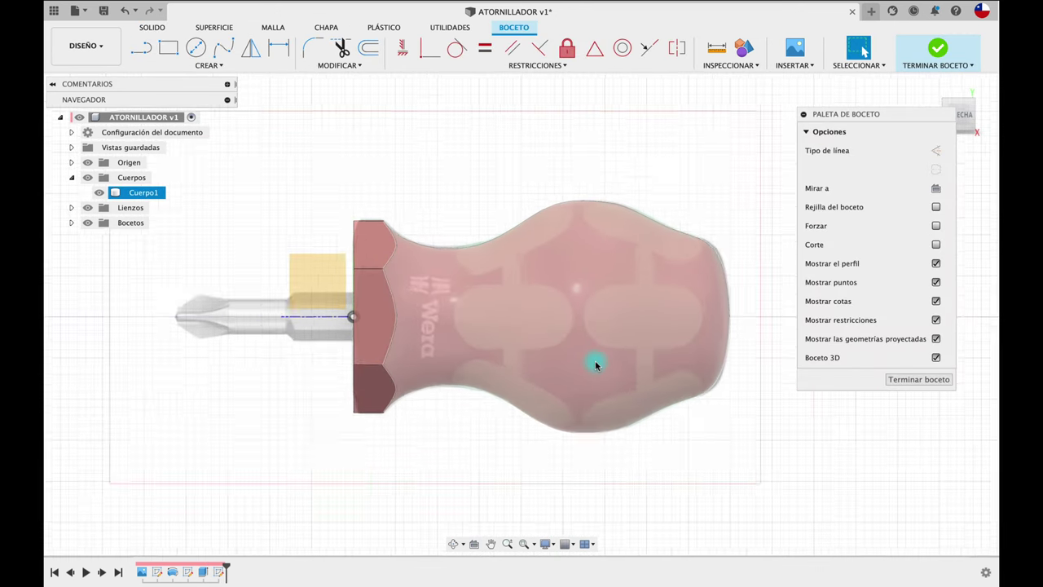
{"action": "scroll", "coordinate": [596, 366], "scroll_direction": "up", "scroll_amount": 2}
{"action": "scroll", "coordinate": [461, 205], "scroll_direction": "down", "scroll_amount": 1}
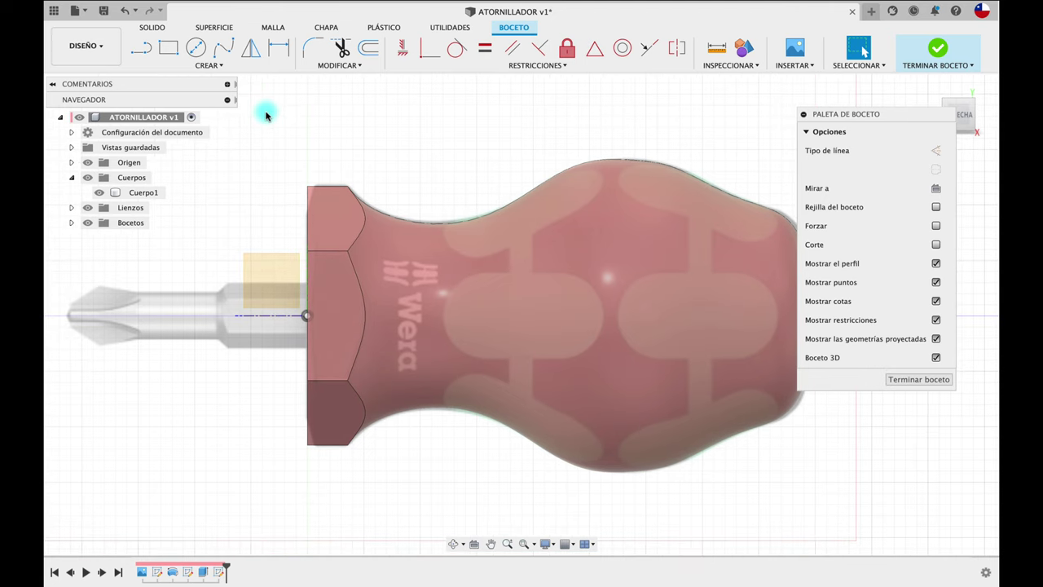
{"action": "left_click", "coordinate": [209, 66]}
{"action": "mouse_move", "coordinate": [163, 158]}
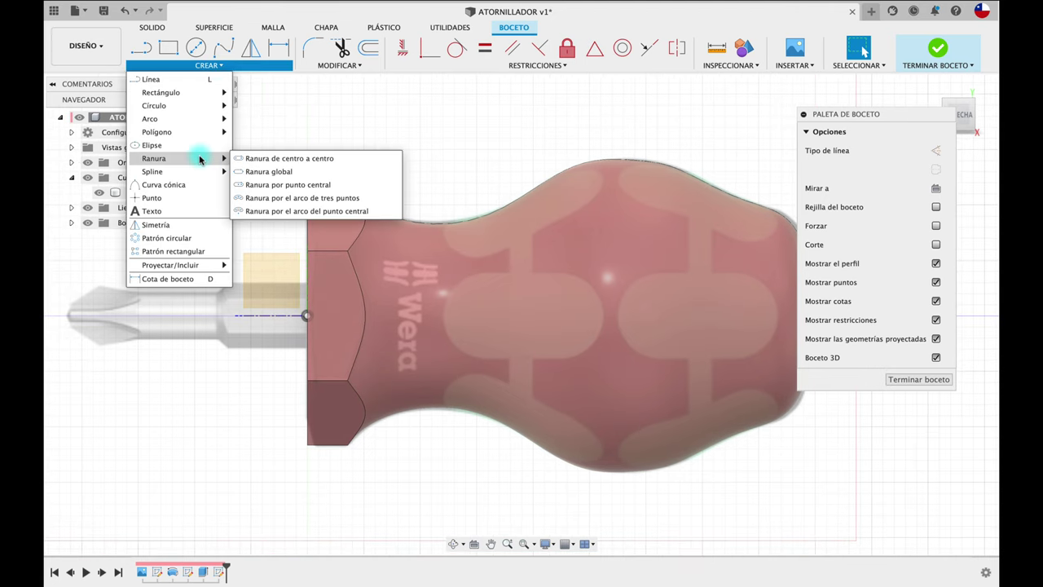
{"action": "left_click", "coordinate": [258, 185]}
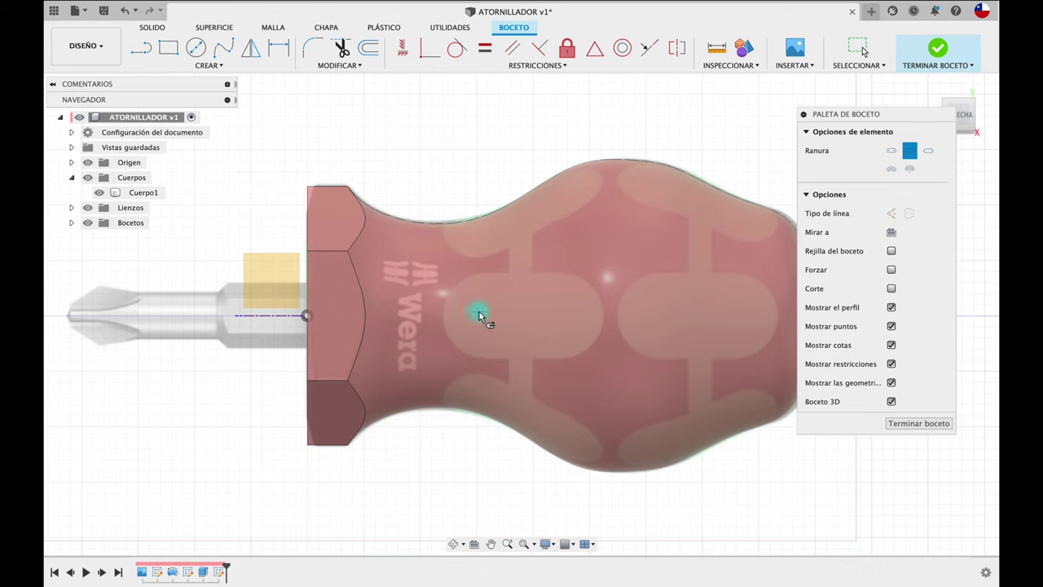
{"action": "left_click", "coordinate": [521, 318]}
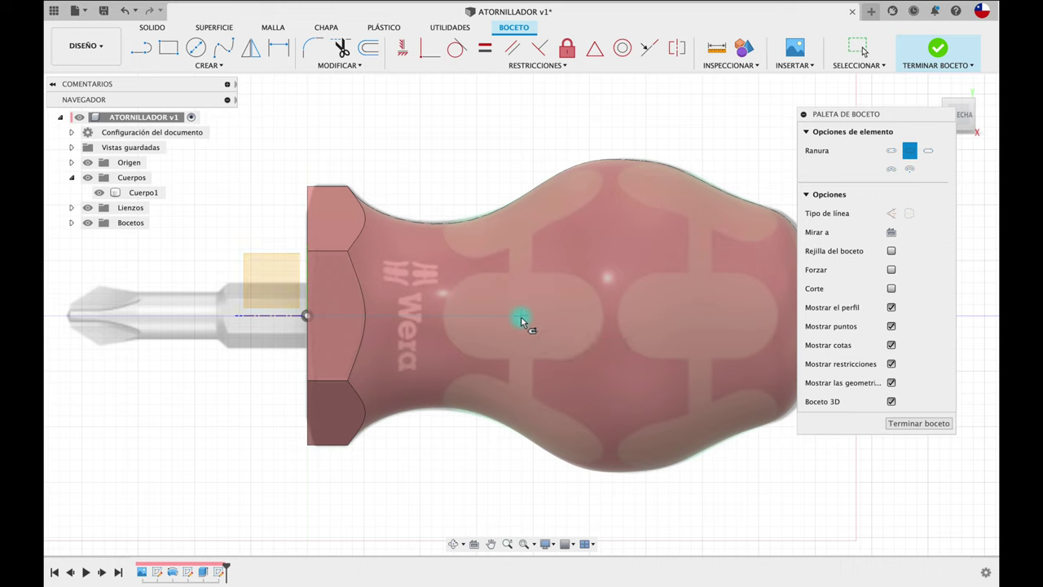
{"action": "left_click", "coordinate": [563, 316]}
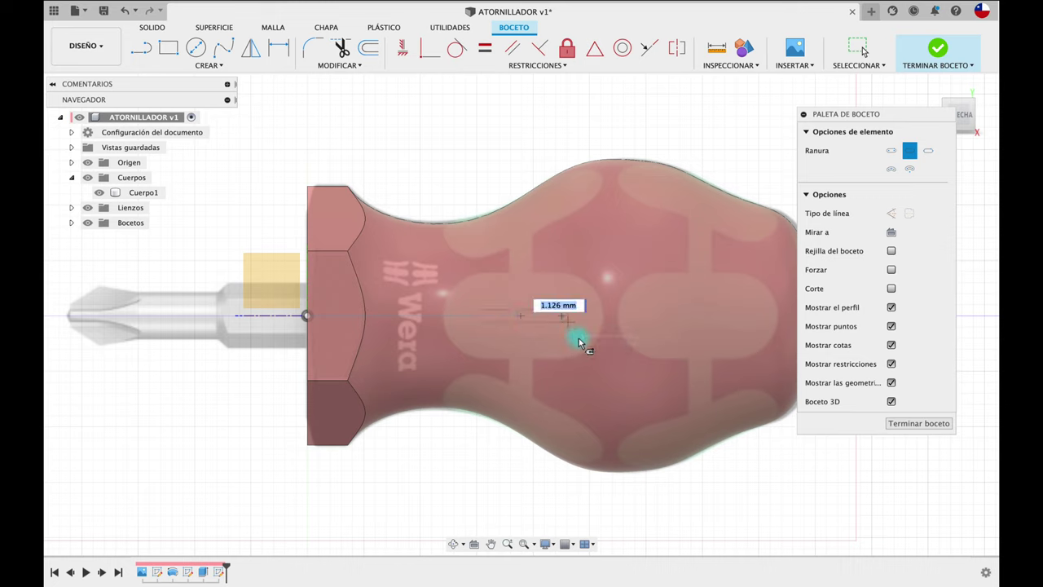
{"action": "left_click", "coordinate": [581, 356]}
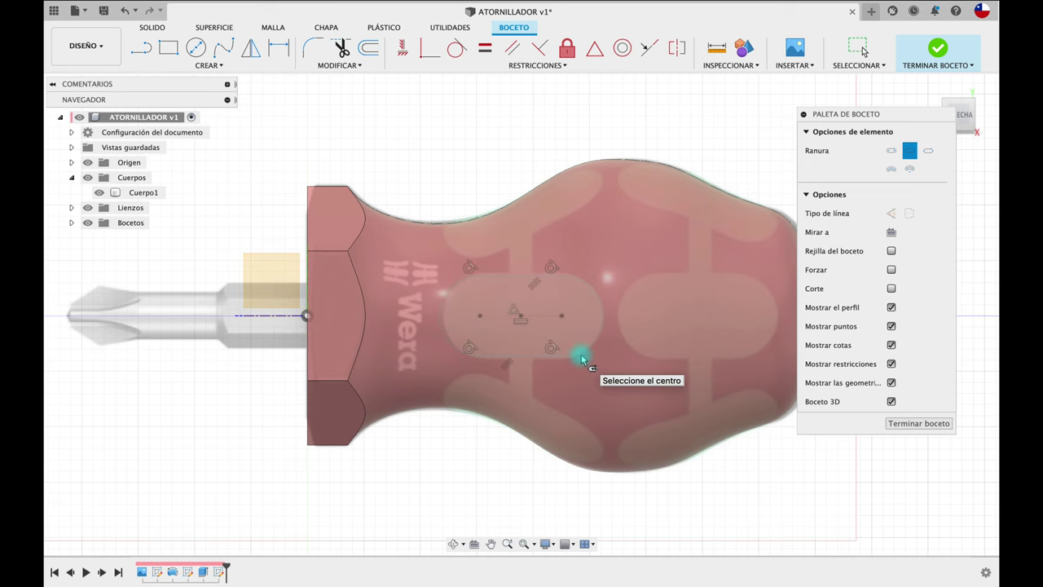
{"action": "left_click", "coordinate": [945, 100]}
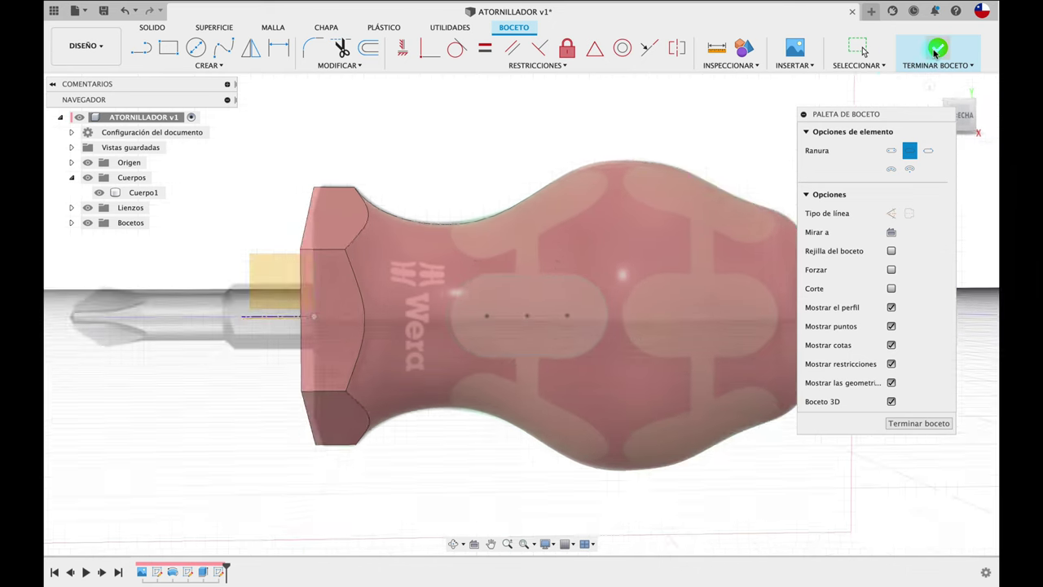
Finish the slot sketch and hide the Wera reference canvas.
{"action": "right_click_drag", "start_coordinate": [596, 204], "coordinate": [388, 226]}
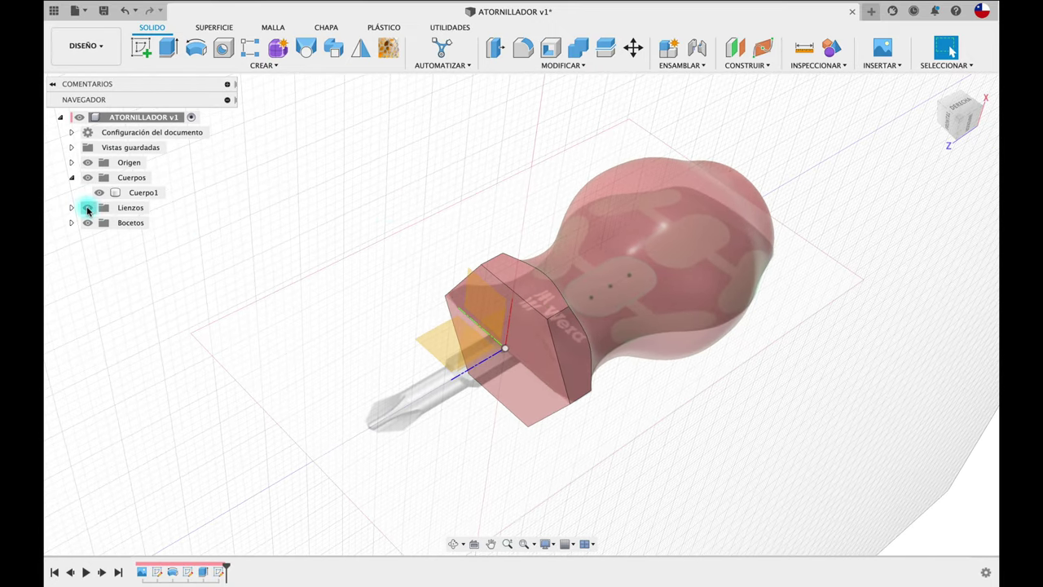
{"action": "left_click", "coordinate": [87, 207]}
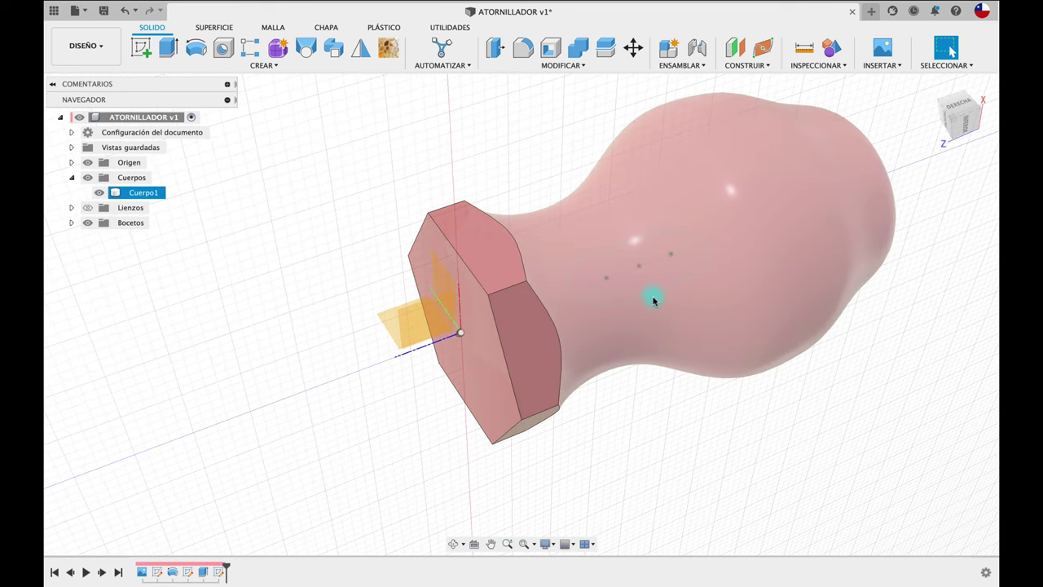
{"action": "left_click", "coordinate": [647, 296]}
{"action": "left_click", "coordinate": [361, 350]}
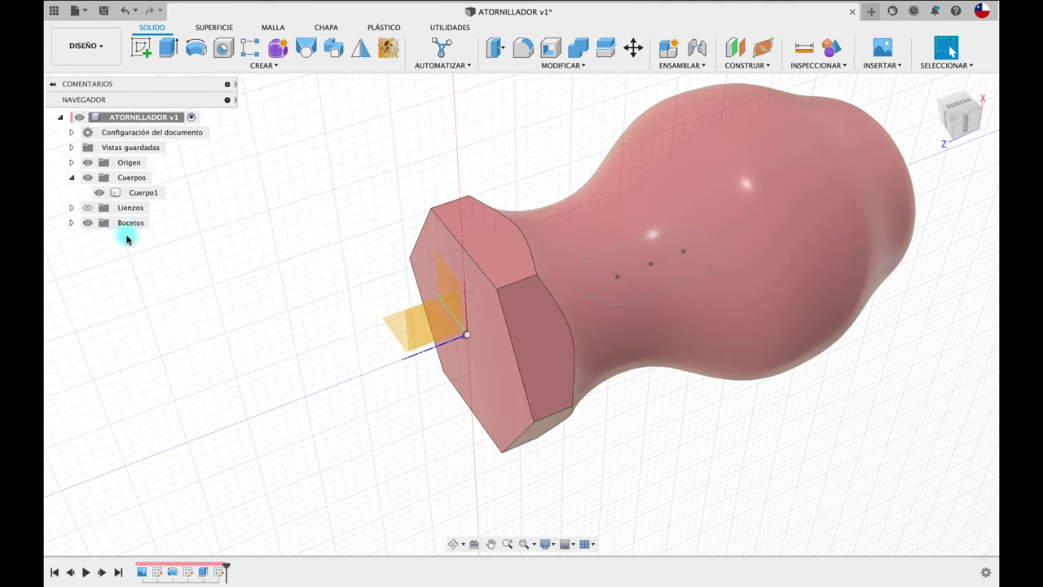
Hide sketch Boceto2 so only the Boceto3 slot outline shows on the handle.
{"action": "left_click", "coordinate": [71, 222]}
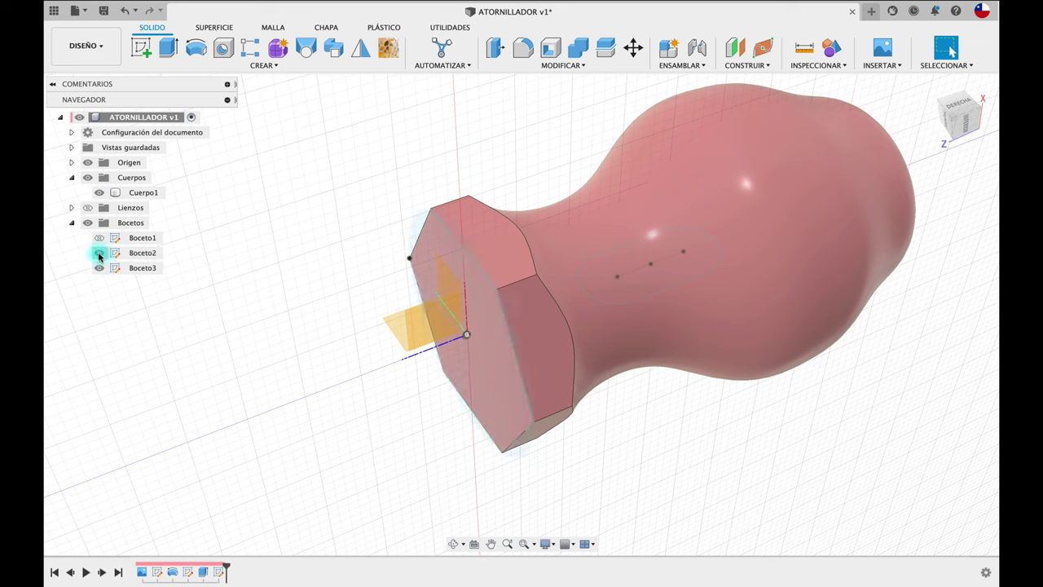
{"action": "left_click", "coordinate": [99, 254]}
{"action": "left_click", "coordinate": [98, 268]}
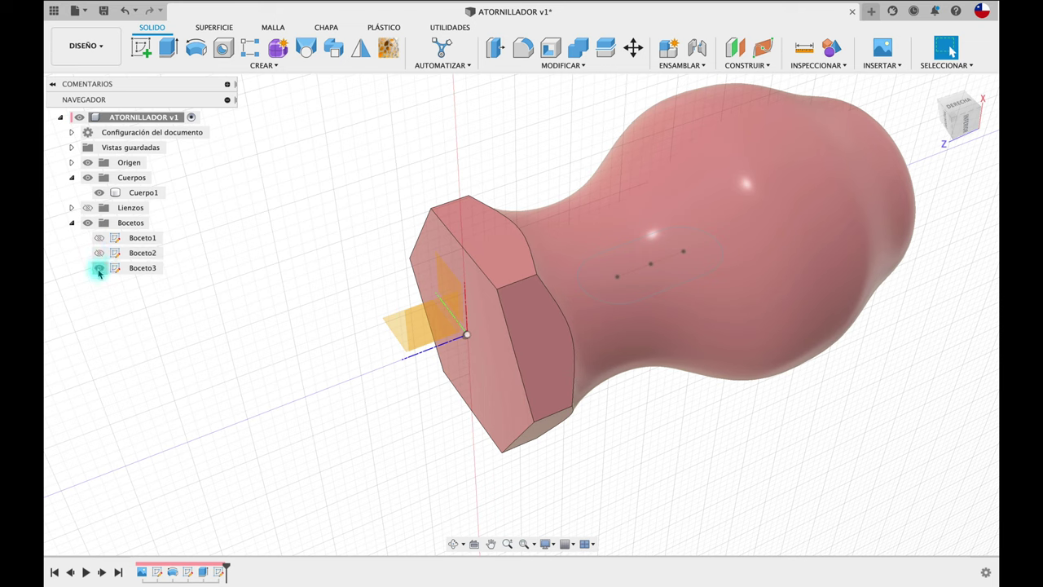
{"action": "left_click", "coordinate": [628, 330]}
{"action": "left_click", "coordinate": [316, 354]}
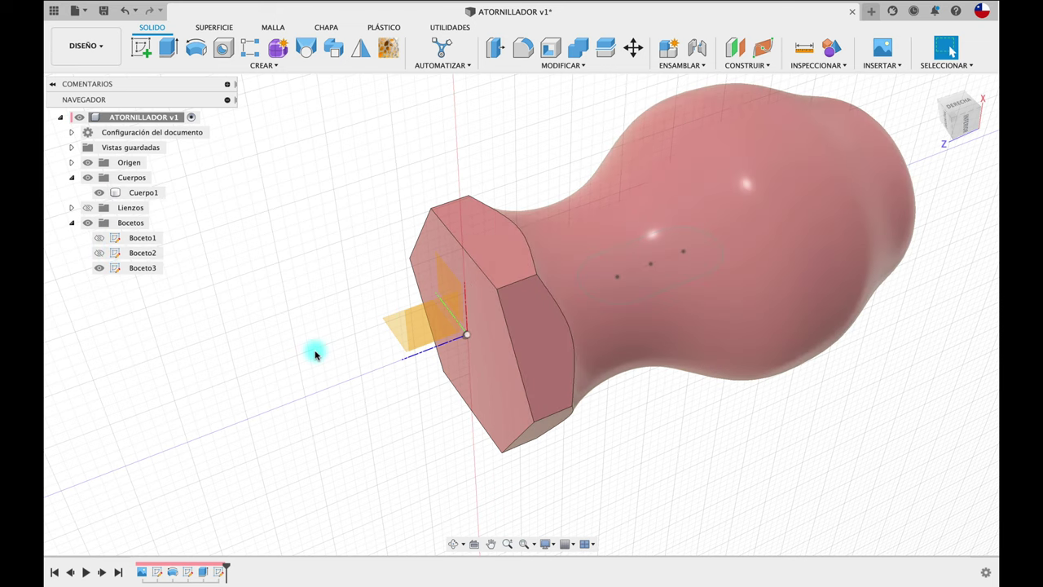
{"action": "scroll", "coordinate": [316, 354], "scroll_direction": "up", "scroll_amount": 2}
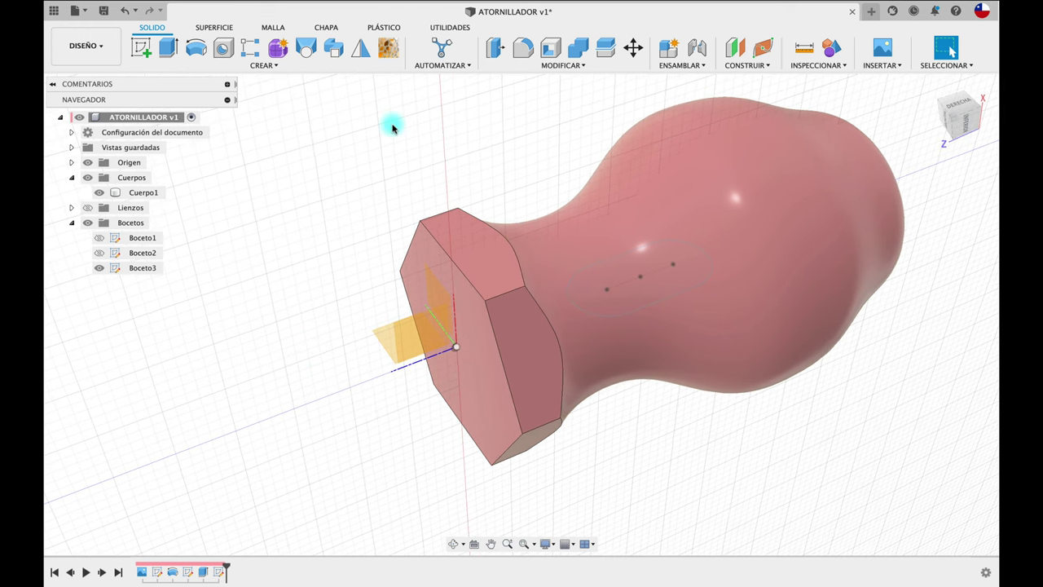
{"action": "left_click", "coordinate": [573, 70]}
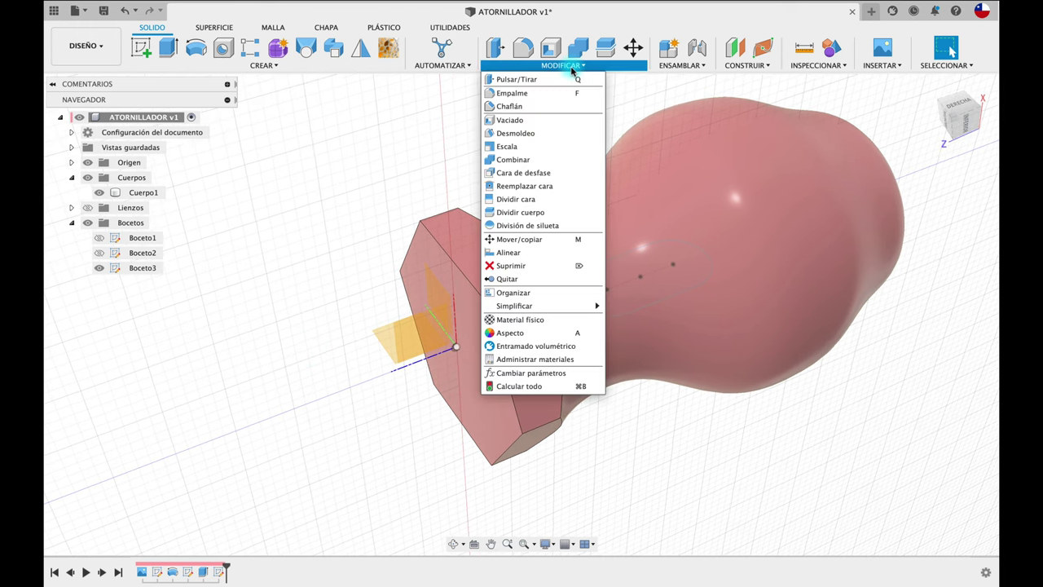
Split the handle's bulb face with the Boceto3 slot outline and inspect the new oblong face.
{"action": "left_click", "coordinate": [535, 201]}
{"action": "left_click", "coordinate": [683, 211]}
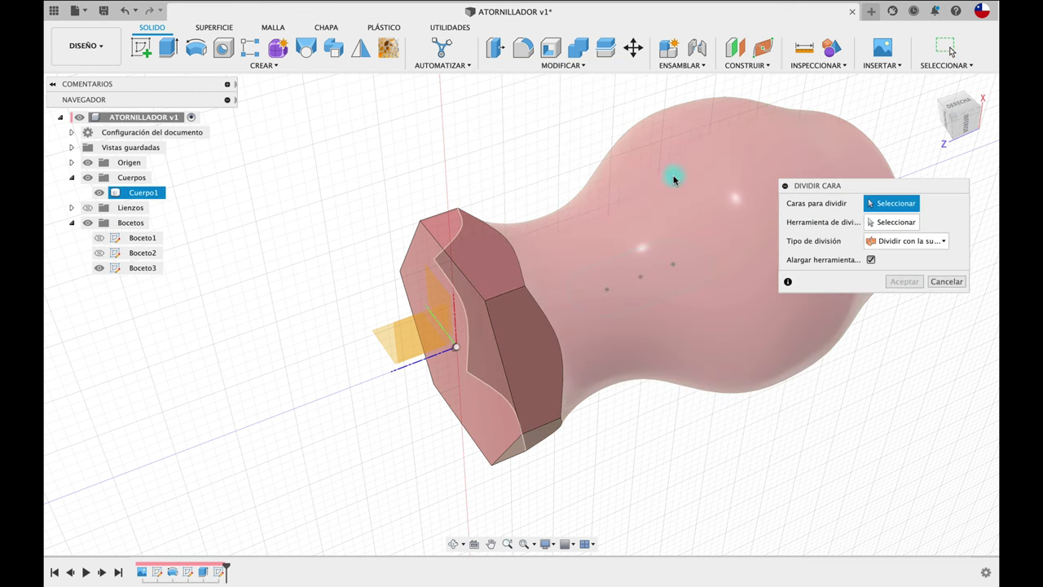
{"action": "left_click", "coordinate": [685, 189]}
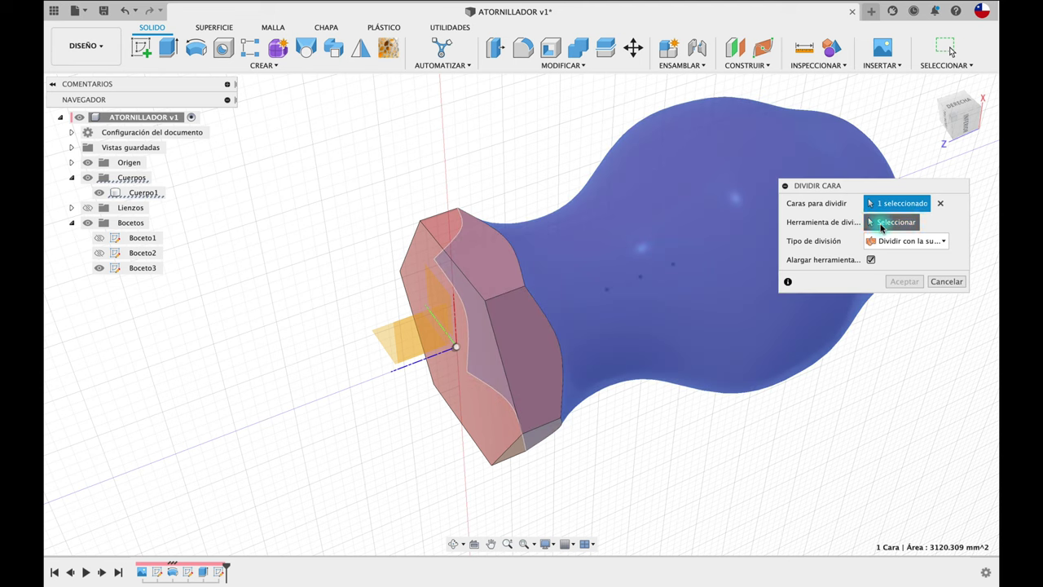
{"action": "left_click", "coordinate": [686, 295]}
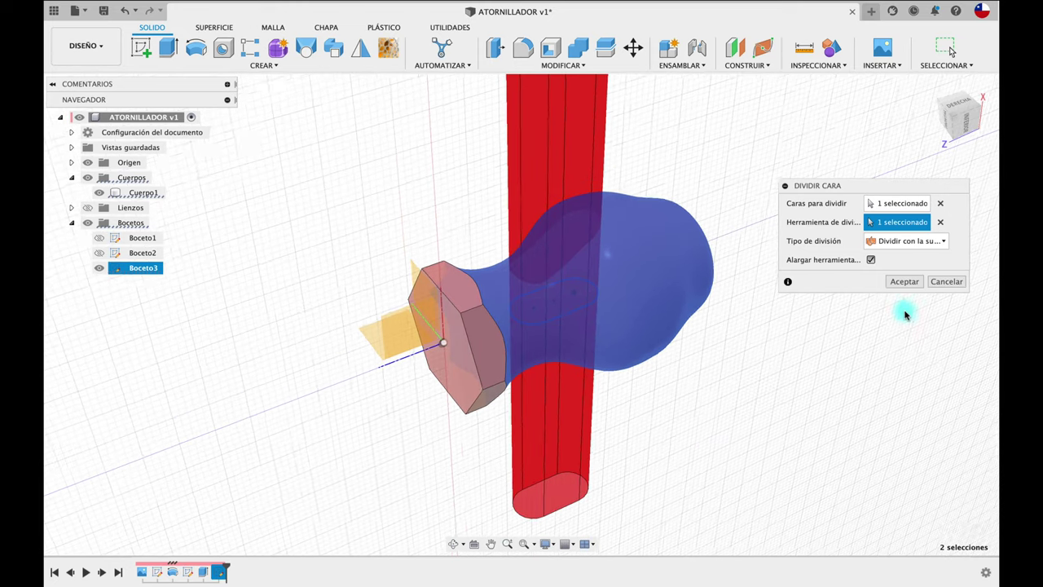
{"action": "left_click", "coordinate": [905, 281]}
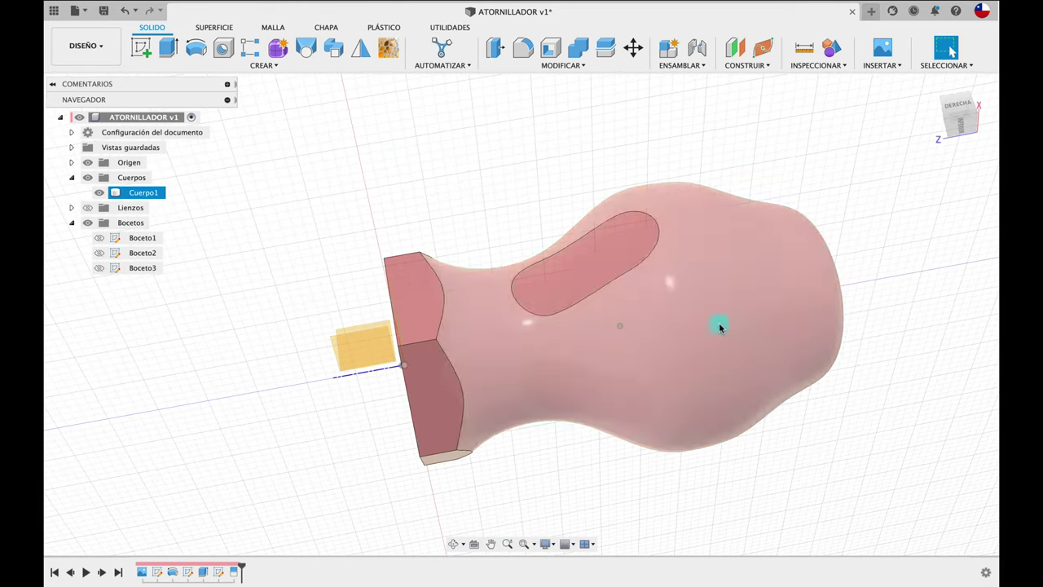
{"action": "mouse_move", "coordinate": [589, 268]}
{"action": "middle_mouse_down", "text": "shift"}
{"action": "mouse_move", "coordinate": [522, 236]}
{"action": "mouse_move", "coordinate": [601, 342]}
{"action": "mouse_move", "coordinate": [476, 153]}
{"action": "middle_mouse_up", "text": "shift"}
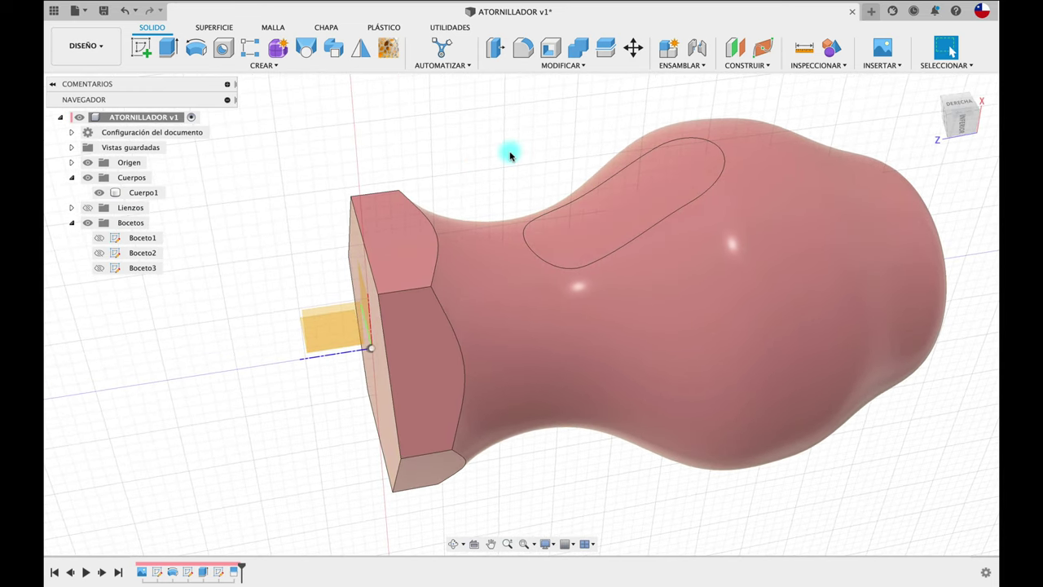
Offset the oblong face -1 mm into the handle with Cara de desfase to form a recessed slot.
{"action": "left_click", "coordinate": [575, 69]}
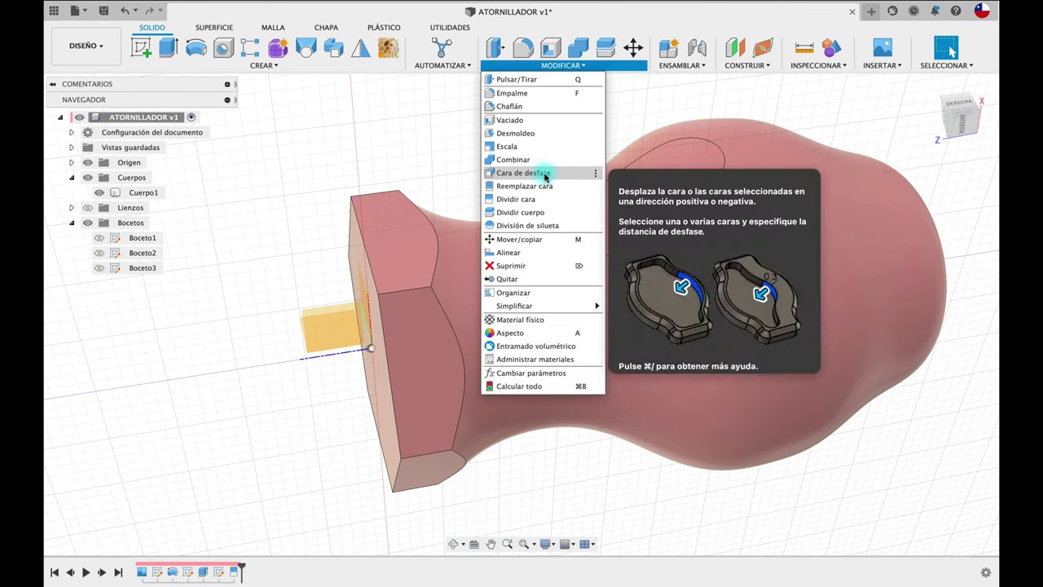
{"action": "left_click", "coordinate": [545, 174]}
{"action": "left_click", "coordinate": [613, 216]}
{"action": "type", "text": "-1"}
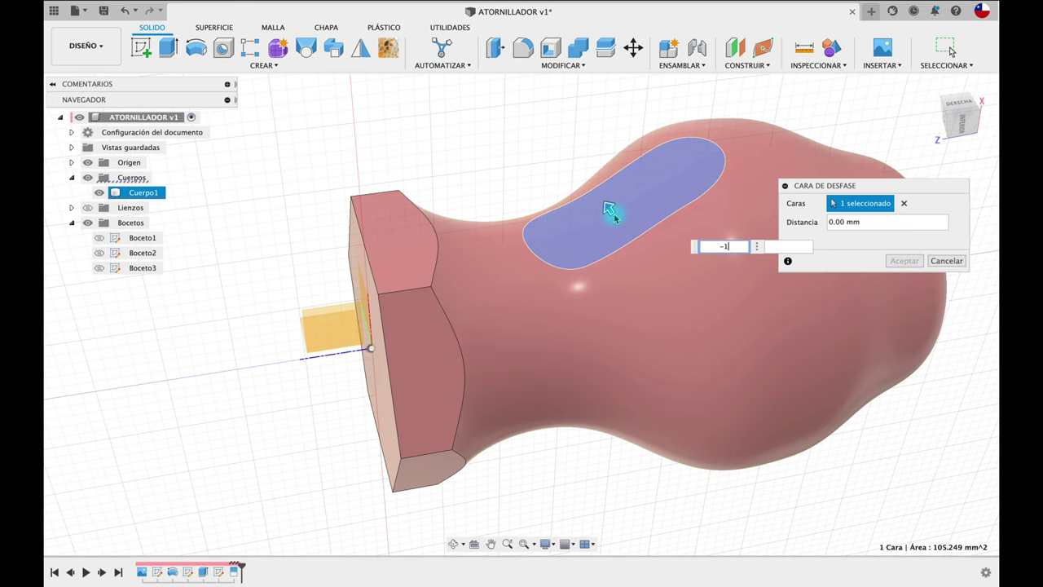
{"action": "key", "text": "Return"}
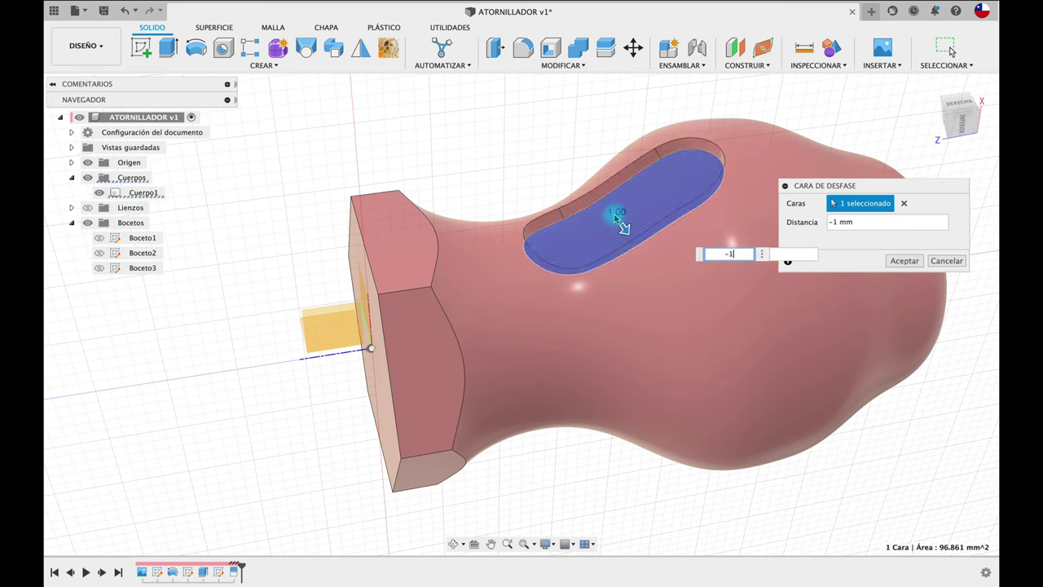
{"action": "left_click", "coordinate": [903, 261]}
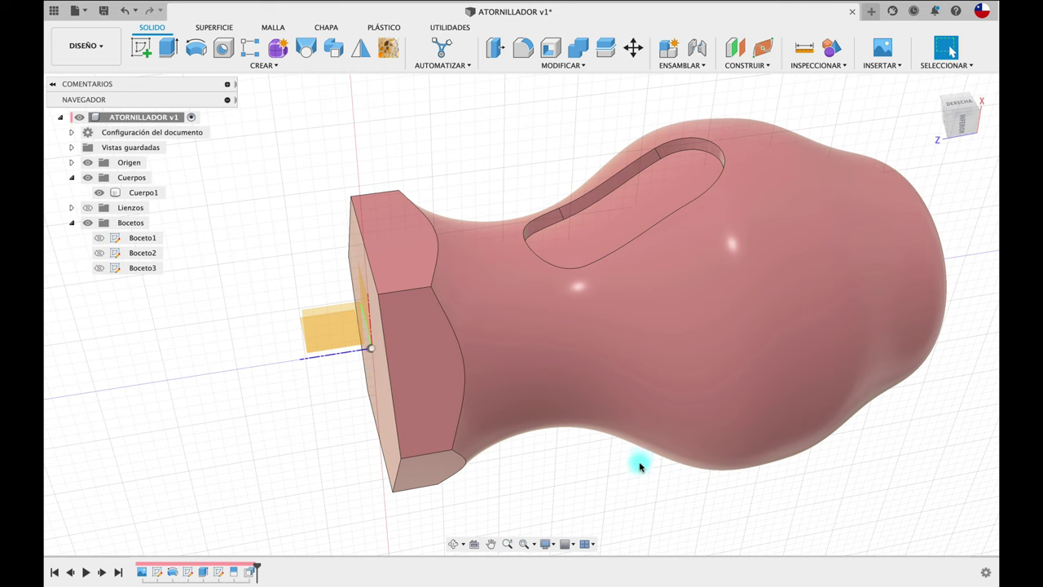
{"action": "middle_click_drag", "start_coordinate": [640, 466], "coordinate": [686, 322], "text": "shift"}
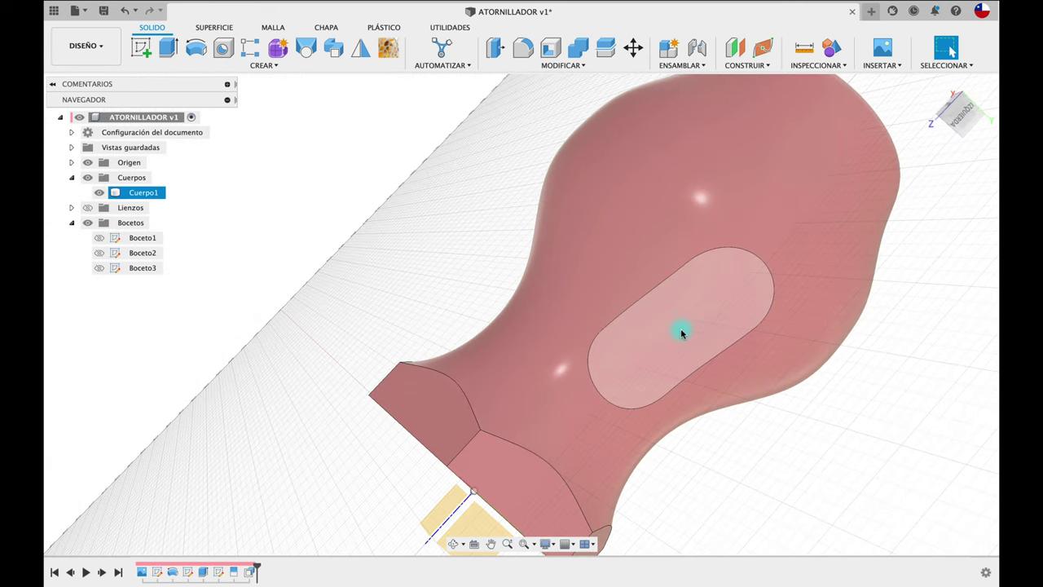
{"action": "left_click", "coordinate": [682, 332]}
{"action": "mouse_move", "coordinate": [761, 431]}
{"action": "middle_mouse_down", "text": "shift"}
{"action": "mouse_move", "coordinate": [758, 441]}
{"action": "mouse_move", "coordinate": [731, 418]}
{"action": "mouse_move", "coordinate": [628, 252]}
{"action": "mouse_move", "coordinate": [538, 163]}
{"action": "middle_mouse_up", "text": "shift"}
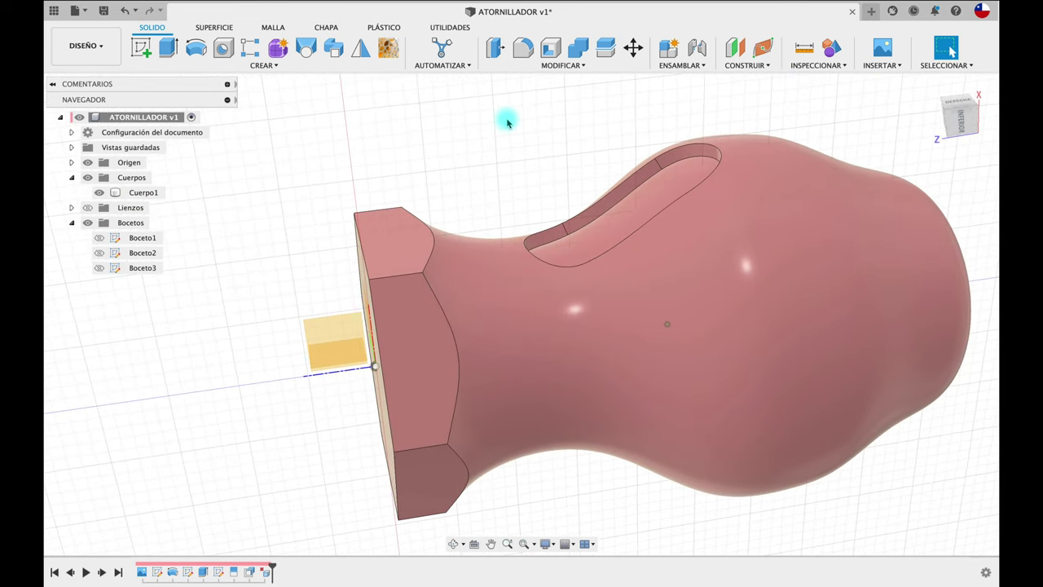
{"action": "scroll", "coordinate": [506, 121], "scroll_direction": "up", "scroll_amount": 3}
{"action": "scroll", "coordinate": [601, 214], "scroll_direction": "up", "scroll_amount": 2}
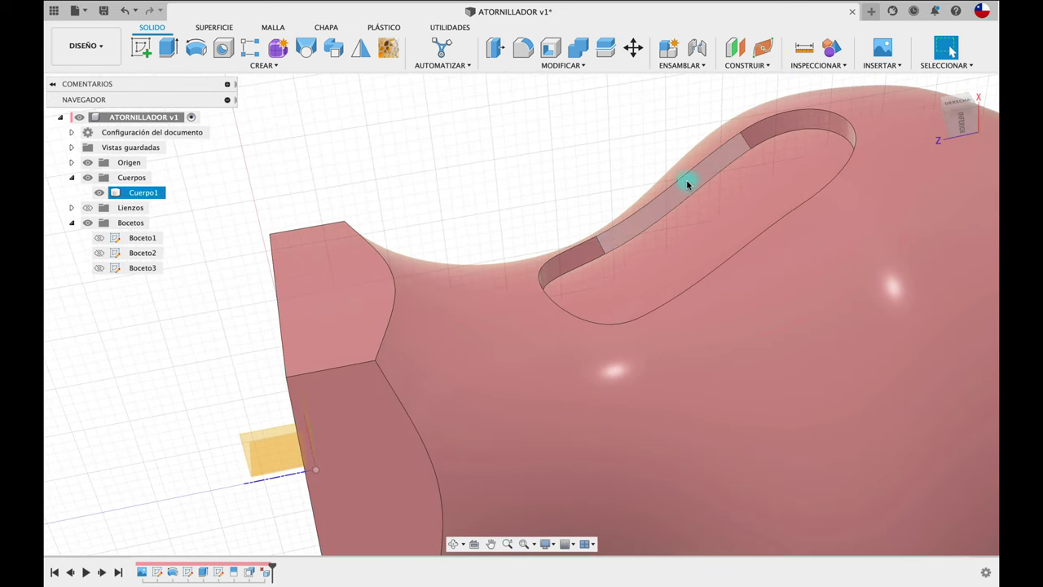
{"action": "scroll", "coordinate": [555, 167], "scroll_direction": "down", "scroll_amount": 3}
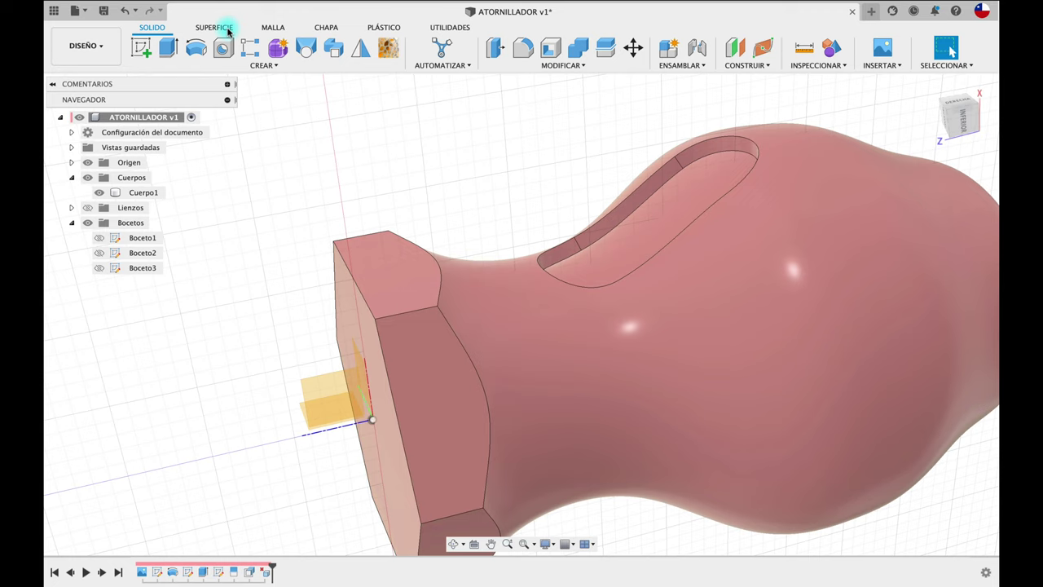
Create a 1 mm offset surface from the slot floor as body Cuerpo2 (1).
{"action": "left_click", "coordinate": [228, 28]}
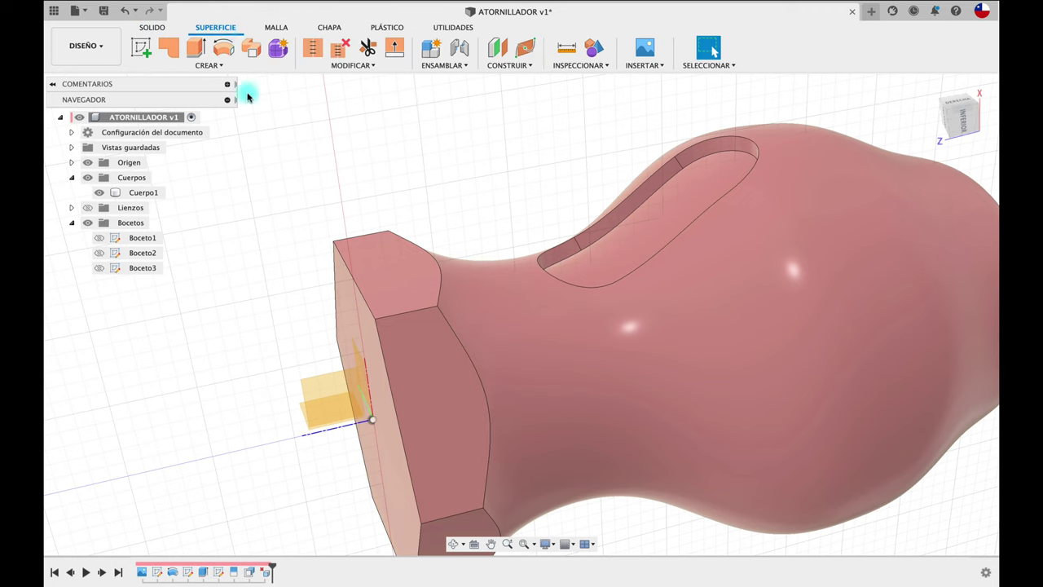
{"action": "left_click", "coordinate": [226, 70]}
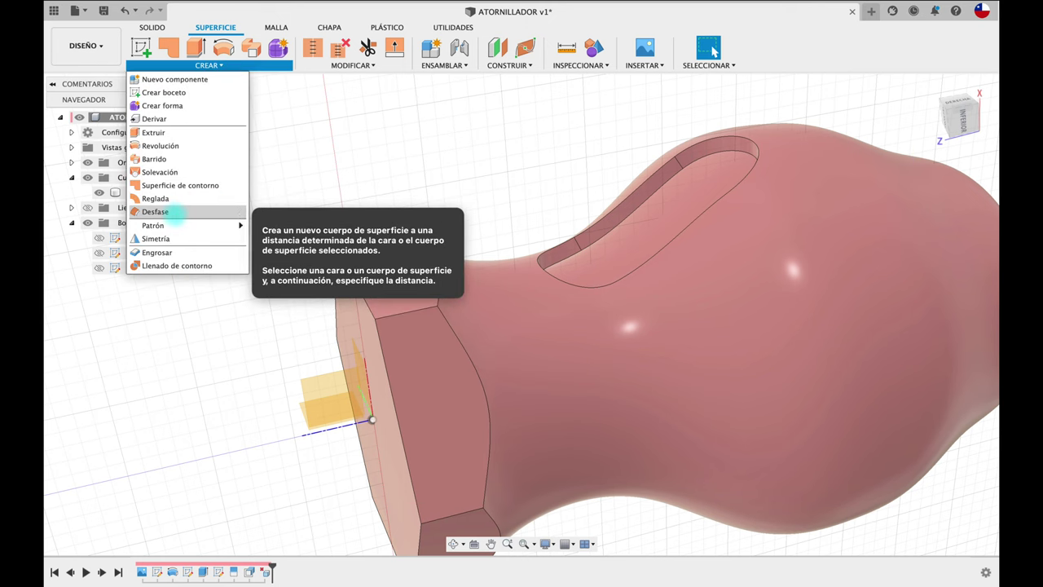
{"action": "left_click", "coordinate": [155, 211]}
{"action": "left_click", "coordinate": [617, 242]}
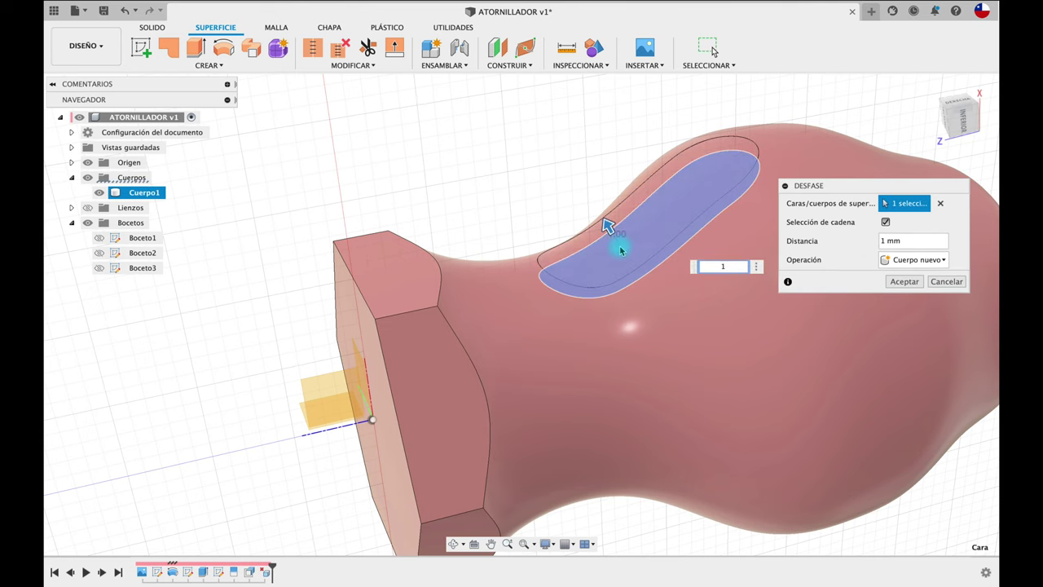
{"action": "left_click", "coordinate": [856, 256]}
{"action": "left_click", "coordinate": [903, 282]}
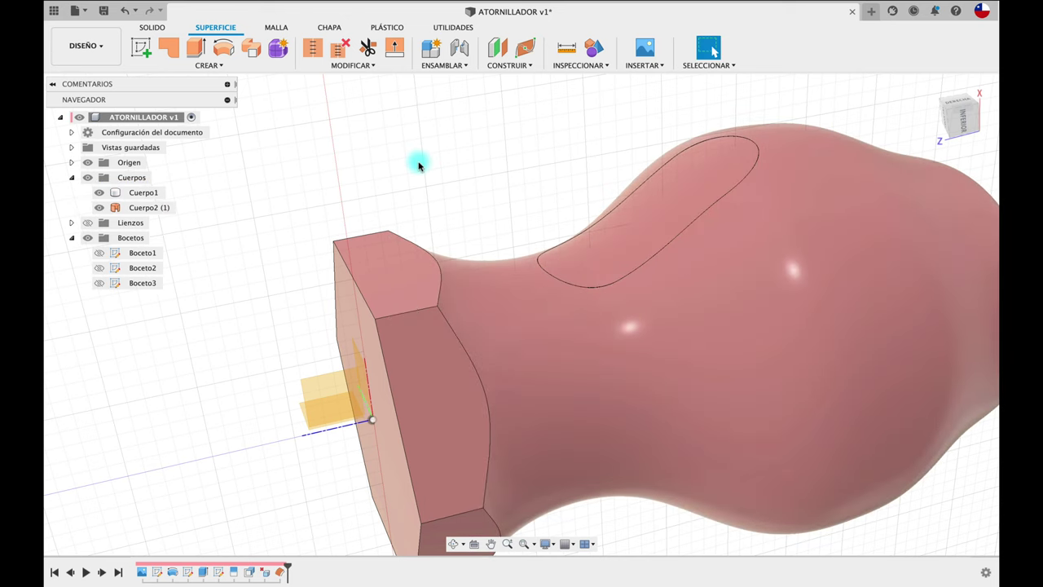
Hide handle body Cuerpo1 to isolate the Cuerpo2 (1) surface patch.
{"action": "left_click", "coordinate": [163, 193]}
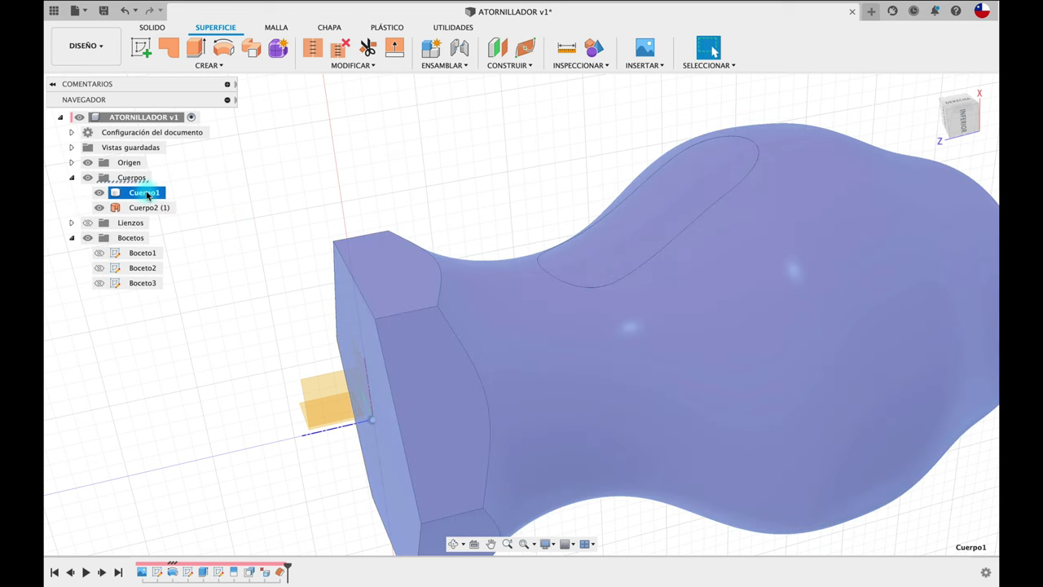
{"action": "left_click", "coordinate": [149, 208]}
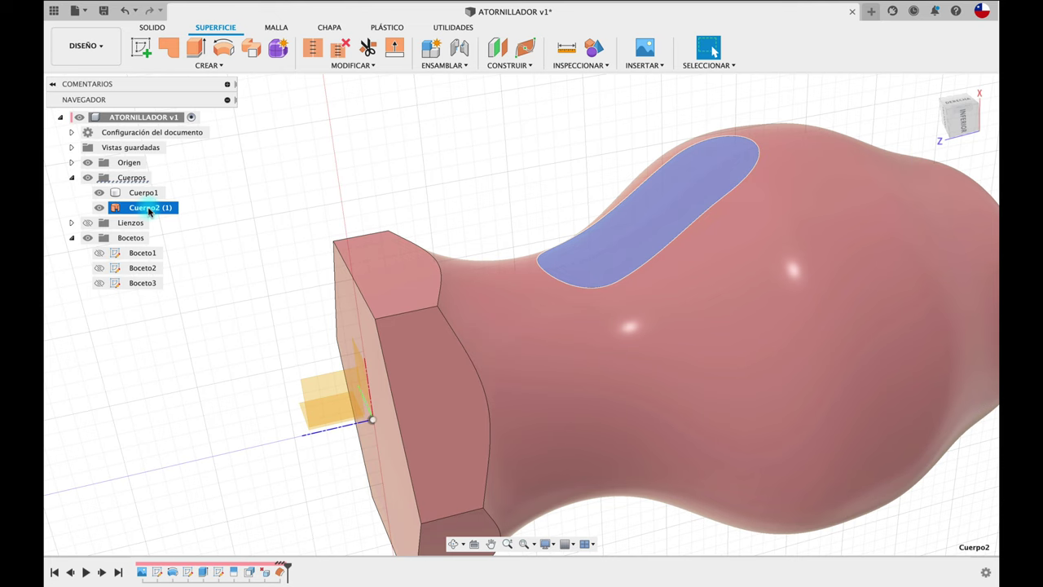
{"action": "left_click", "coordinate": [99, 193], "text": "shift"}
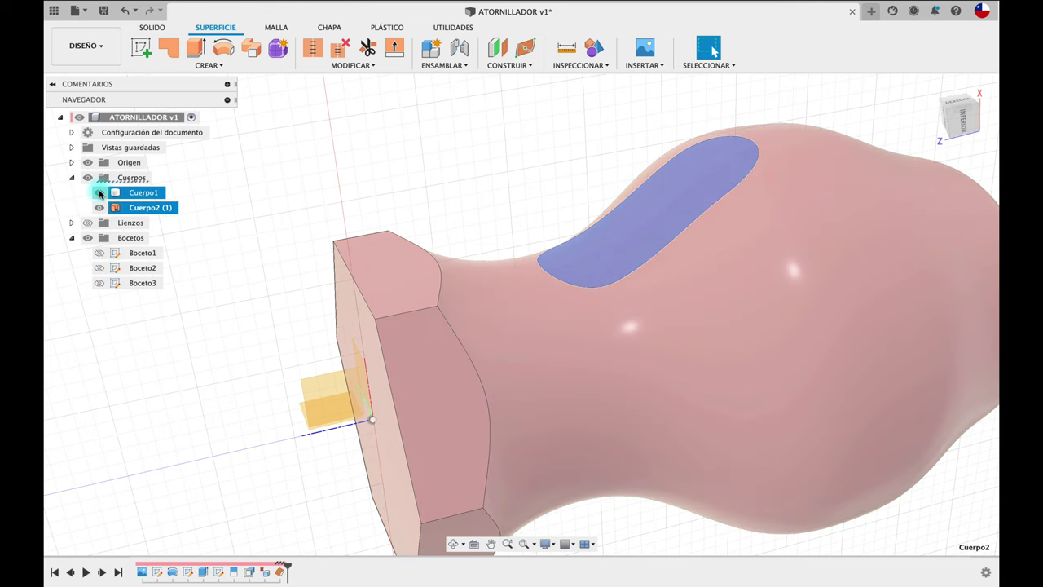
{"action": "left_click", "coordinate": [98, 193]}
{"action": "left_click", "coordinate": [322, 154]}
{"action": "scroll", "coordinate": [322, 154], "scroll_direction": "down", "scroll_amount": 5, "text": "shift"}
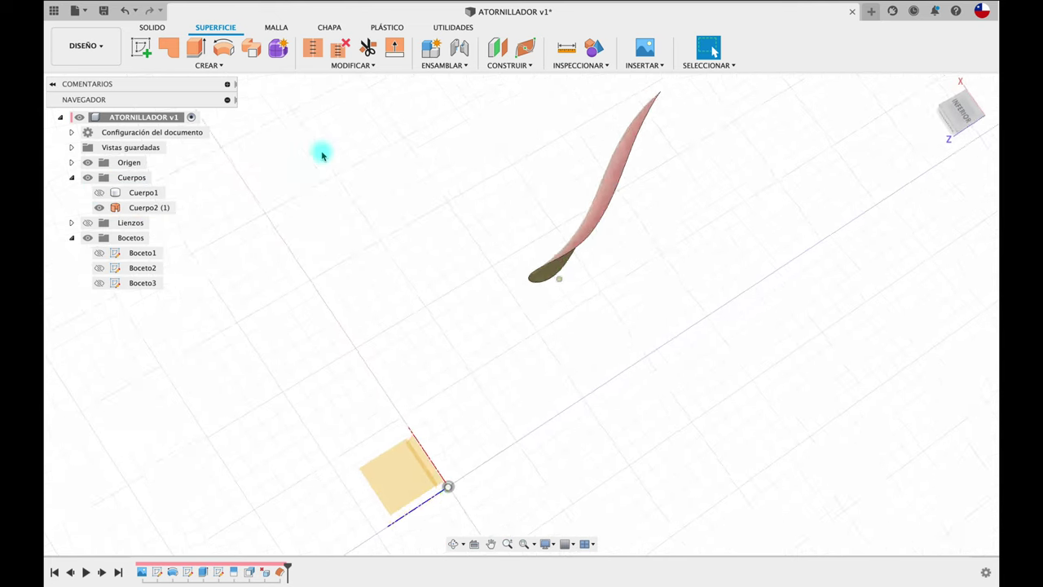
{"action": "scroll", "coordinate": [322, 155], "scroll_direction": "down", "scroll_amount": 3, "text": "shift"}
{"action": "scroll", "coordinate": [322, 154], "scroll_direction": "down", "scroll_amount": 3, "text": "shift"}
{"action": "scroll", "coordinate": [321, 155], "scroll_direction": "down", "scroll_amount": 3, "text": "shift"}
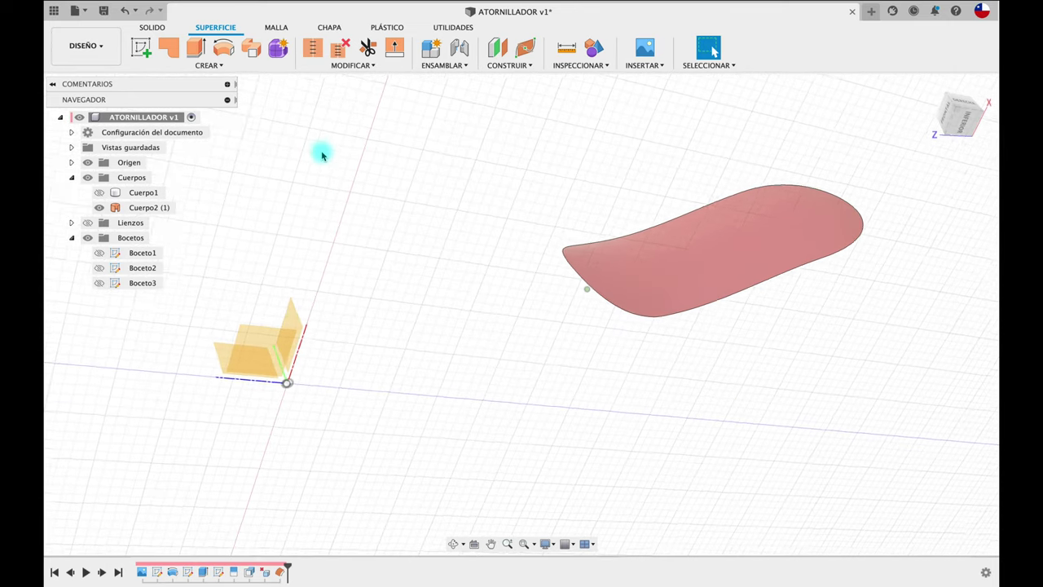
{"action": "scroll", "coordinate": [322, 155], "scroll_direction": "down", "scroll_amount": 3, "text": "shift"}
{"action": "scroll", "coordinate": [322, 155], "scroll_direction": "down", "scroll_amount": 3, "text": "shift"}
{"action": "scroll", "coordinate": [322, 155], "scroll_direction": "down", "scroll_amount": 3, "text": "shift"}
{"action": "scroll", "coordinate": [324, 142], "scroll_direction": "down", "scroll_amount": 3, "text": "shift"}
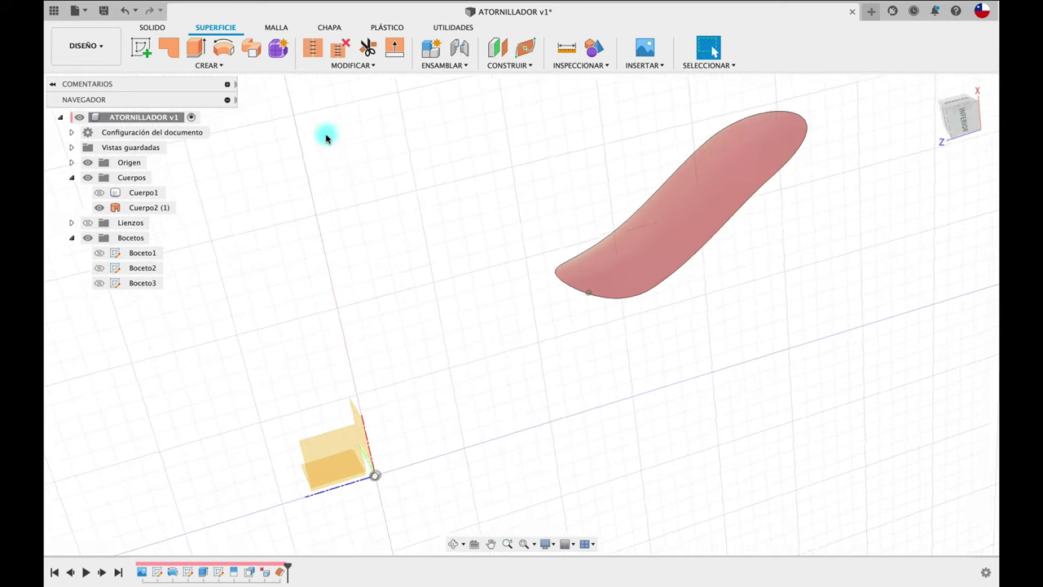
{"action": "scroll", "coordinate": [326, 135], "scroll_direction": "down", "scroll_amount": 2, "text": "shift"}
{"action": "left_click", "coordinate": [213, 65]}
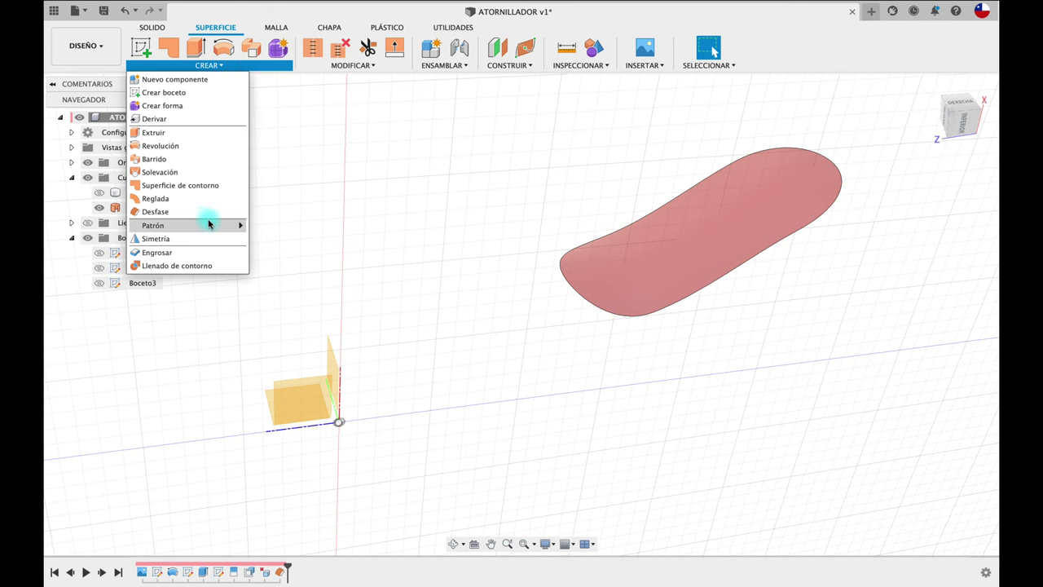
Thicken the oval surface patch by 1 mm into solid body Cuerpo3.
{"action": "left_click", "coordinate": [179, 252]}
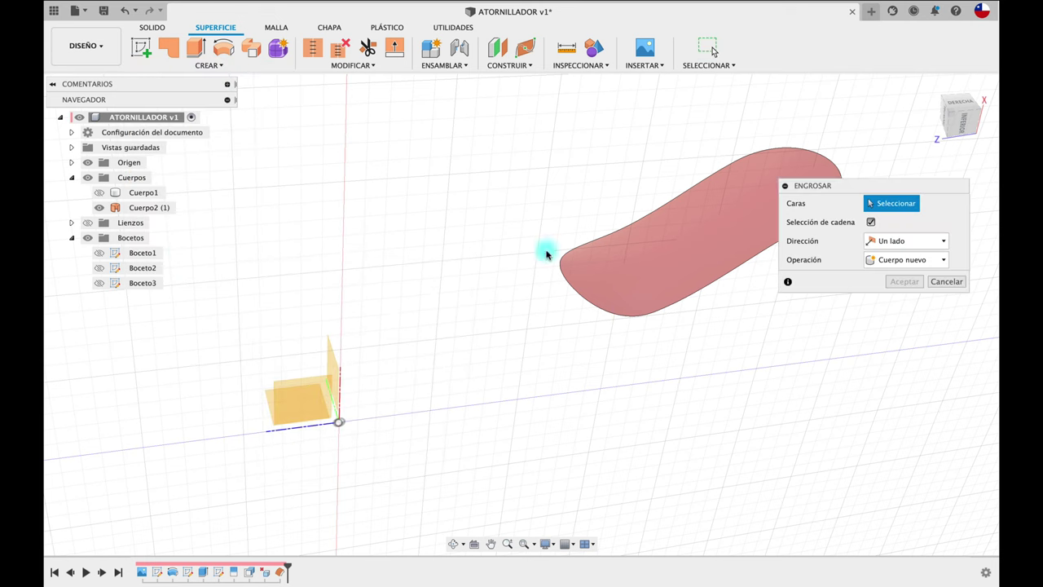
{"action": "left_click", "coordinate": [647, 260]}
{"action": "mouse_move", "coordinate": [649, 328]}
{"action": "middle_mouse_down", "text": "shift"}
{"action": "mouse_move", "coordinate": [647, 279]}
{"action": "mouse_move", "coordinate": [620, 242]}
{"action": "middle_mouse_up", "text": "shift"}
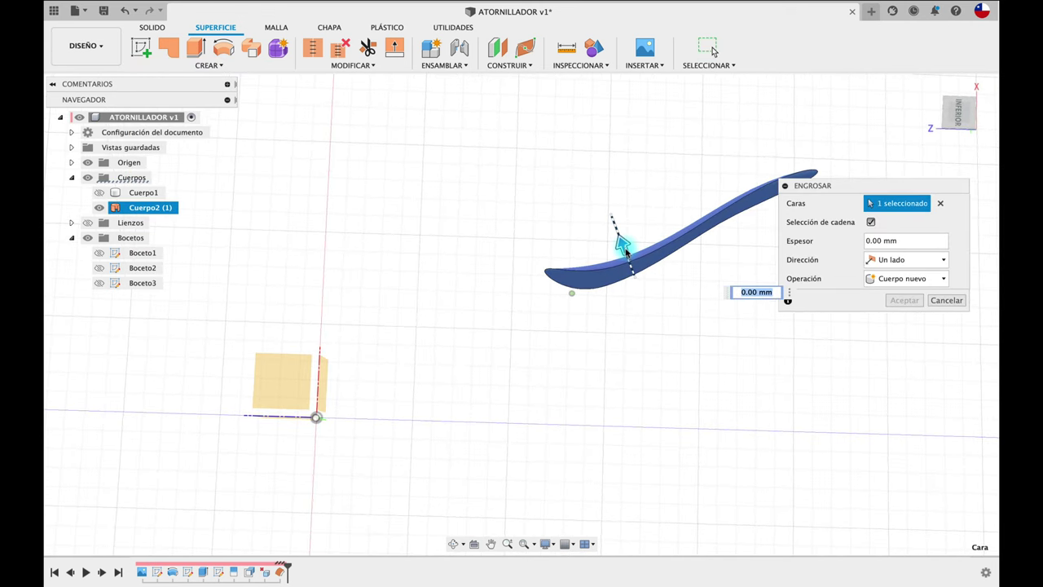
{"action": "left_click_drag", "start_coordinate": [621, 243], "coordinate": [632, 269]}
{"action": "type", "text": "-"}
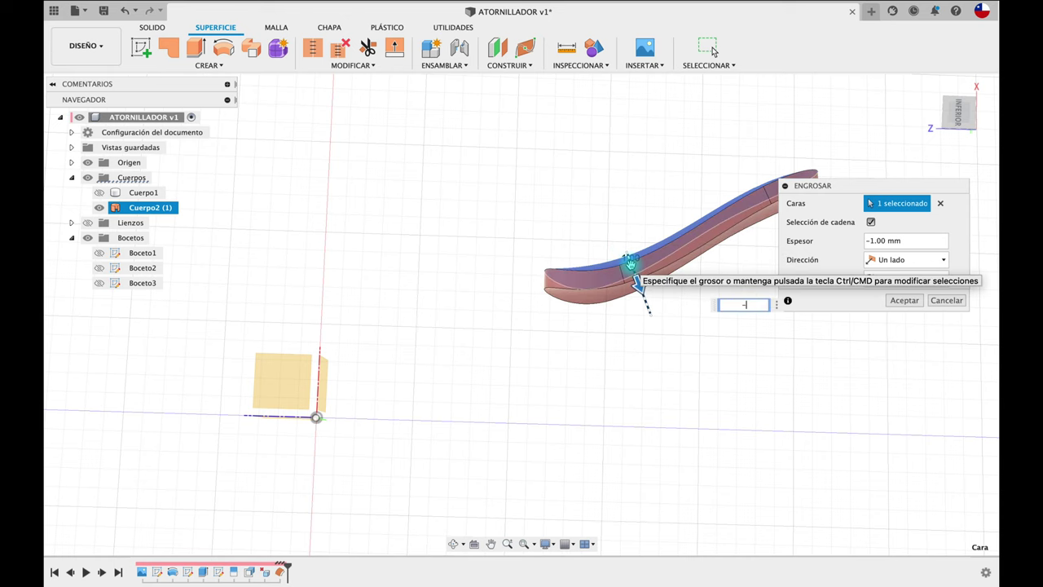
{"action": "type", "text": "1"}
{"action": "left_click", "coordinate": [904, 300]}
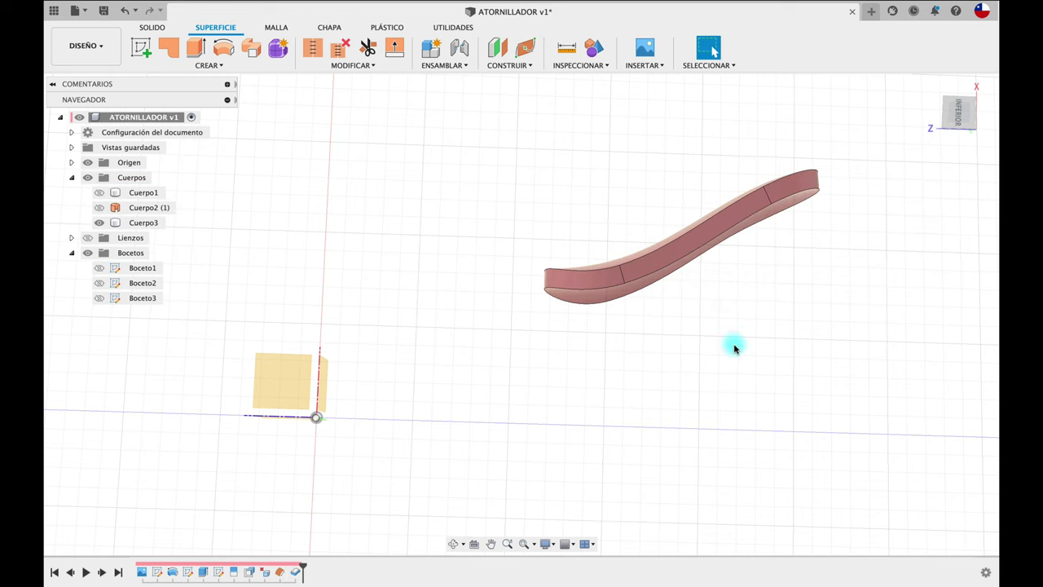
Toggle Cuerpo1 and the groove surface visibility to check Cuerpo3 sits flush in the slot.
{"action": "middle_click_drag", "start_coordinate": [734, 345], "coordinate": [734, 346], "text": "shift"}
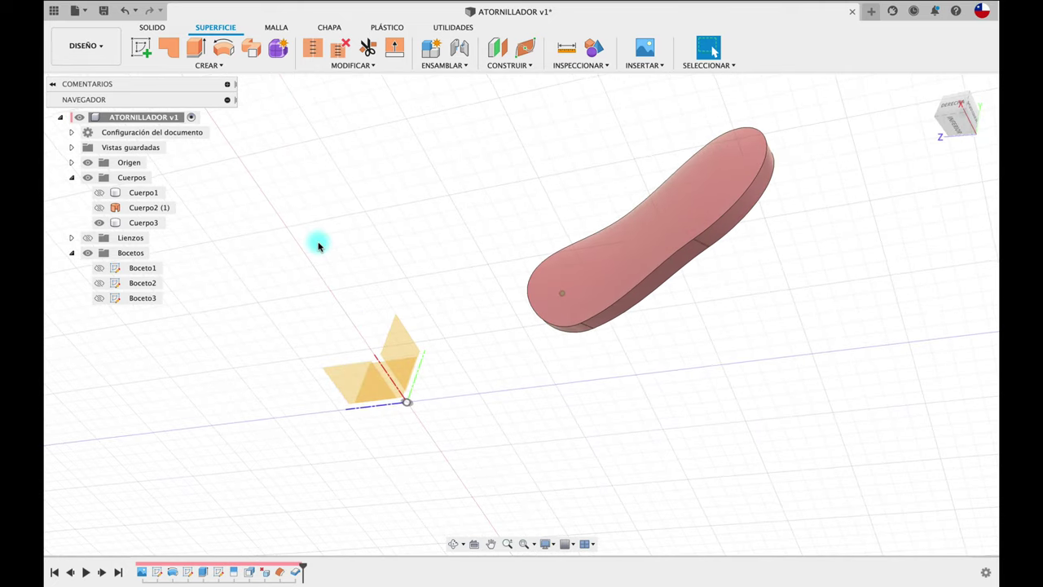
{"action": "middle_click_drag", "start_coordinate": [734, 346], "coordinate": [149, 197], "text": "shift"}
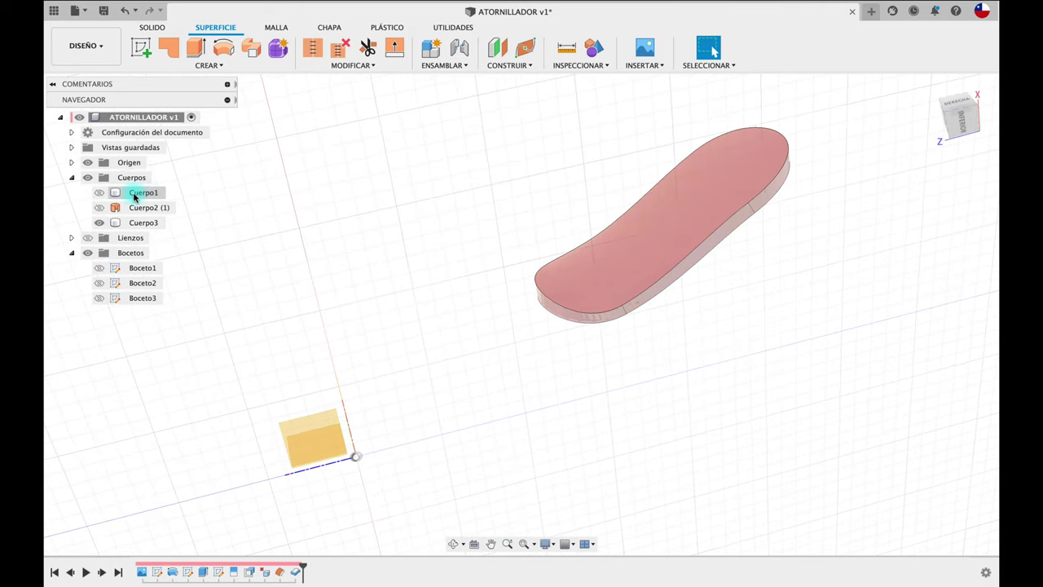
{"action": "left_click", "coordinate": [99, 193]}
{"action": "left_click", "coordinate": [100, 211]}
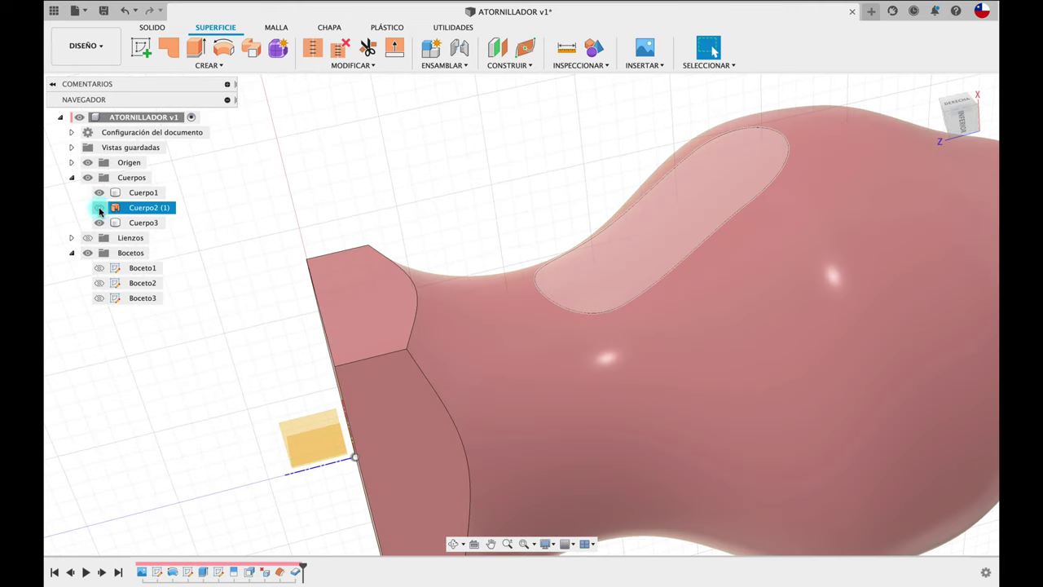
{"action": "left_click", "coordinate": [125, 214]}
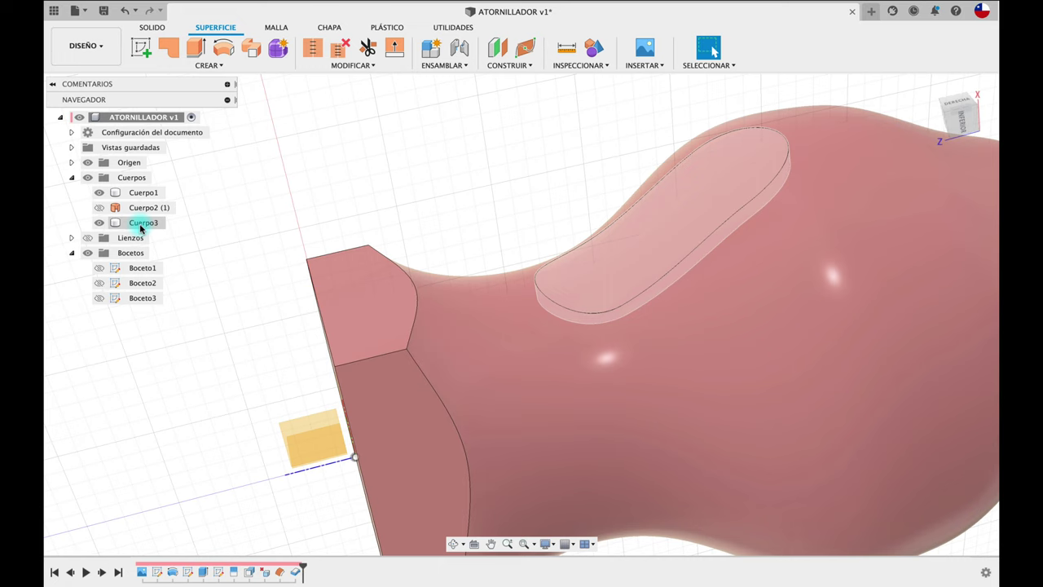
{"action": "left_click", "coordinate": [98, 194]}
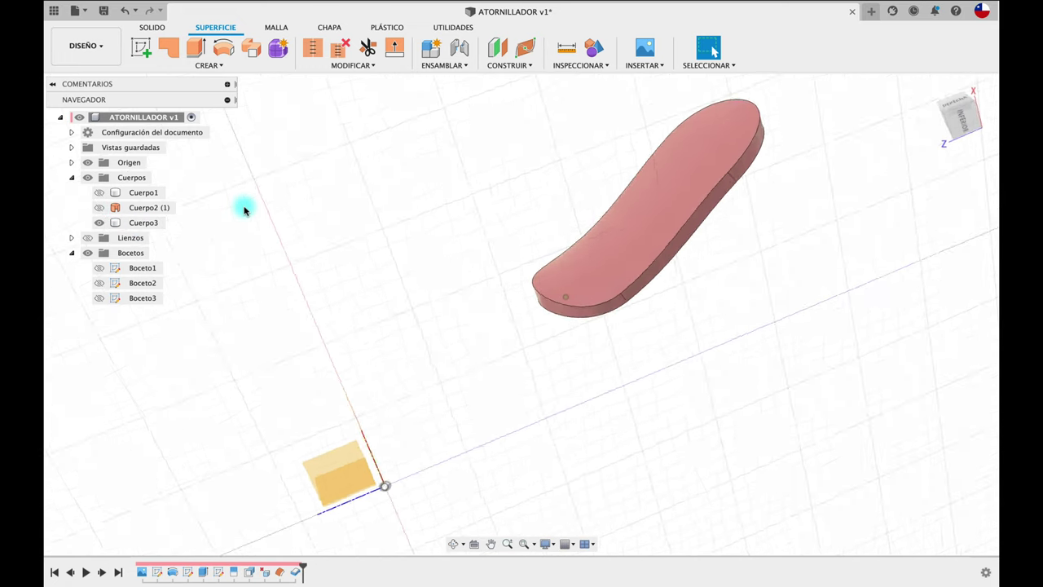
{"action": "scroll", "coordinate": [244, 209], "scroll_direction": "down", "scroll_amount": 5, "text": "shift"}
{"action": "scroll", "coordinate": [244, 209], "scroll_direction": "down", "scroll_amount": 10, "text": "shift"}
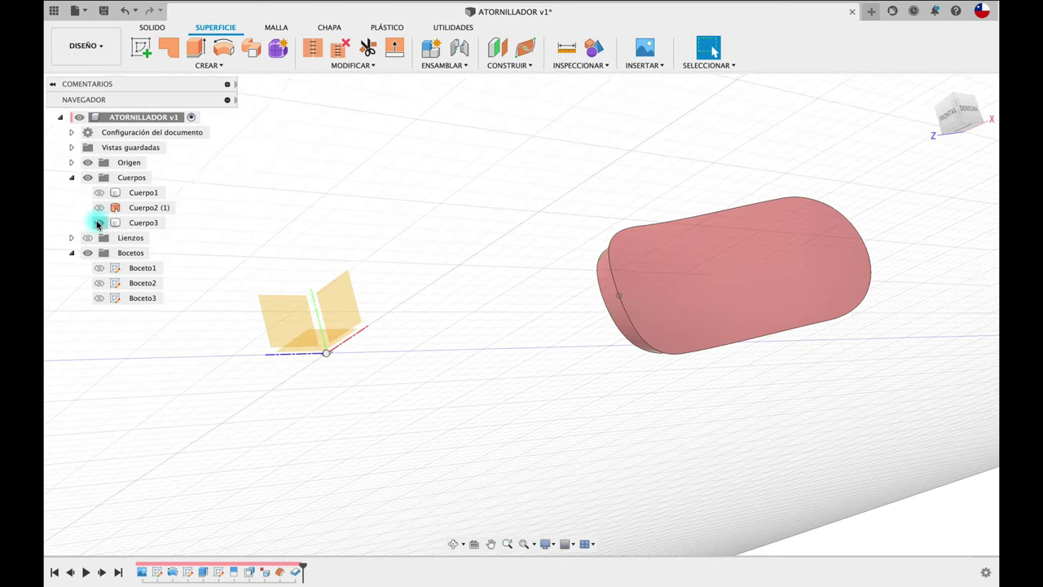
{"action": "left_click", "coordinate": [99, 192]}
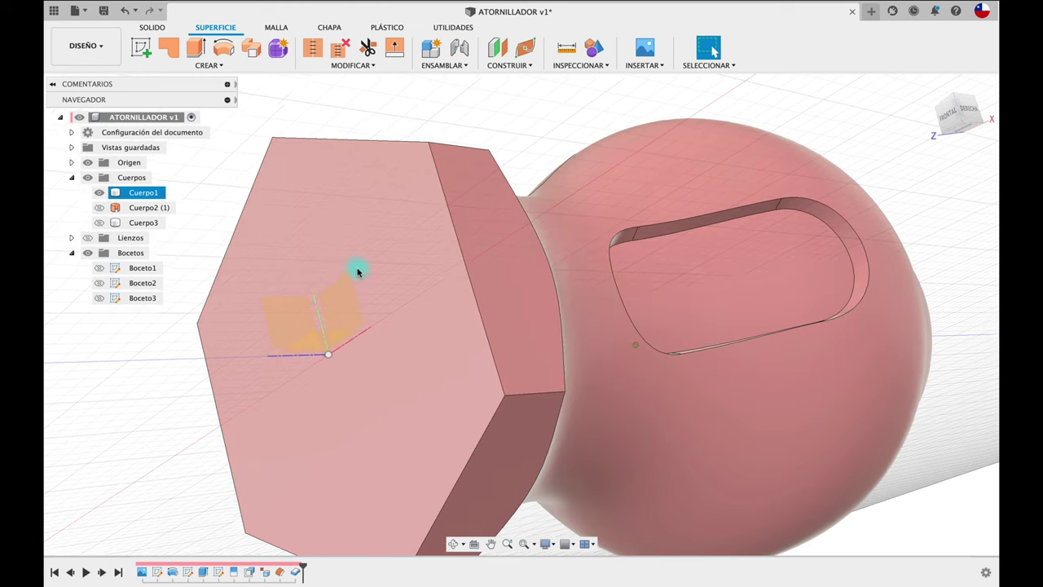
{"action": "scroll", "coordinate": [350, 265], "scroll_direction": "down", "scroll_amount": 5, "text": "shift"}
{"action": "scroll", "coordinate": [358, 261], "scroll_direction": "down", "scroll_amount": 3, "text": "shift"}
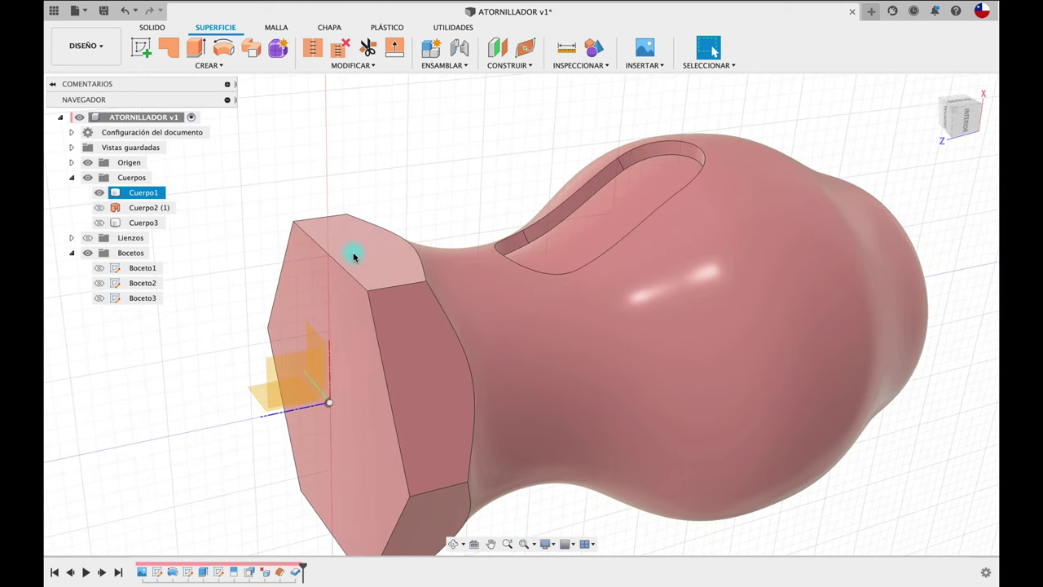
{"action": "left_click", "coordinate": [98, 222]}
{"action": "left_click", "coordinate": [235, 201]}
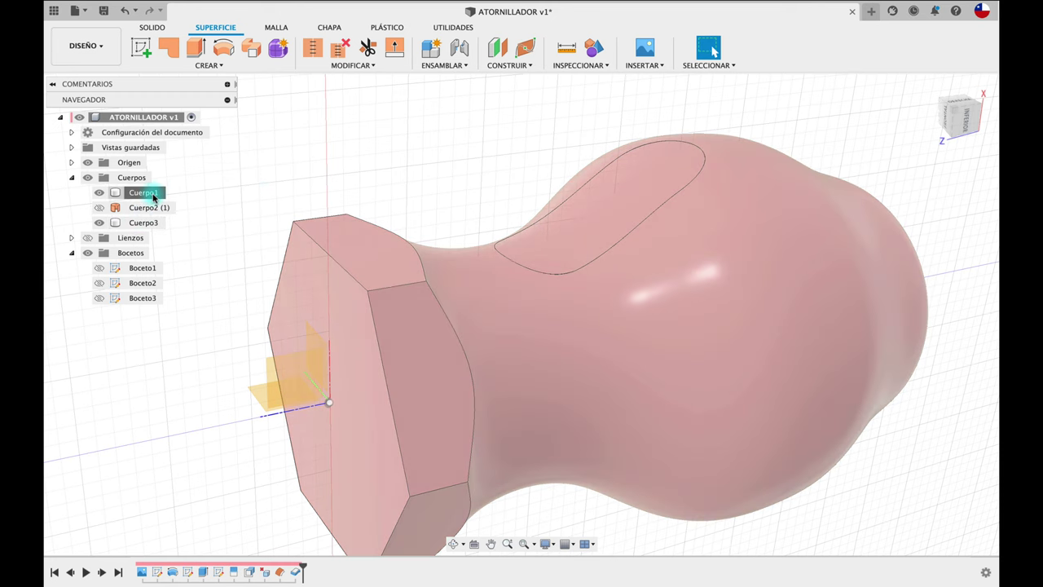
Turn bodies Cuerpo1 and Cuerpo3 into their own components.
{"action": "left_click", "coordinate": [153, 195]}
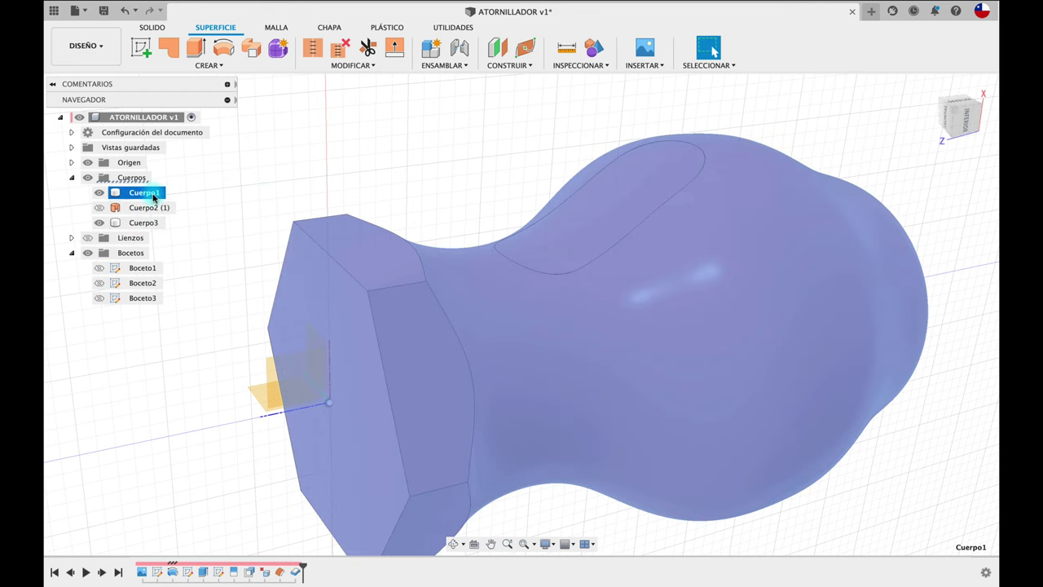
{"action": "right_click", "coordinate": [153, 197]}
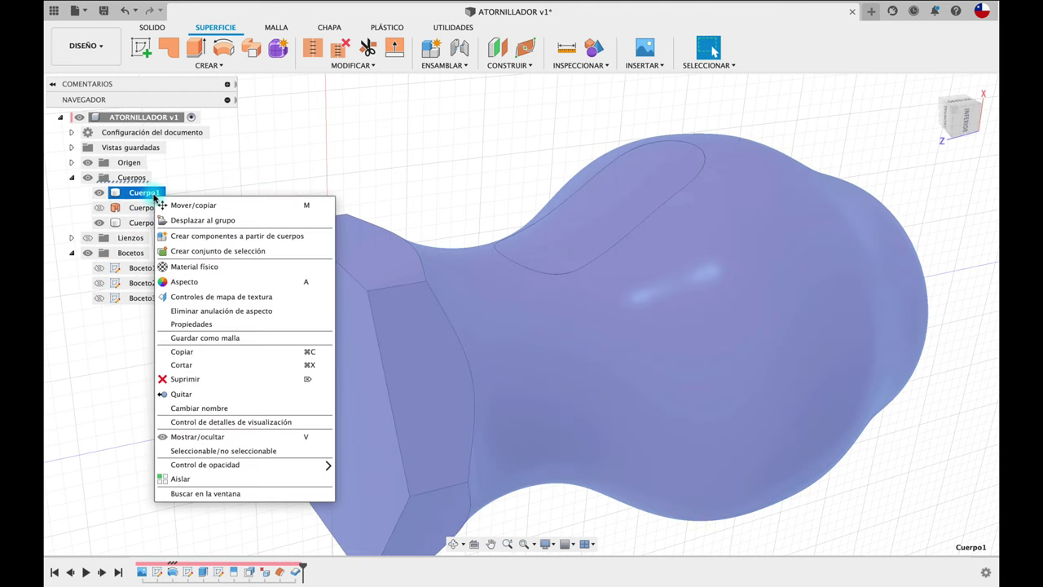
{"action": "left_click", "coordinate": [207, 237]}
{"action": "left_click", "coordinate": [147, 209]}
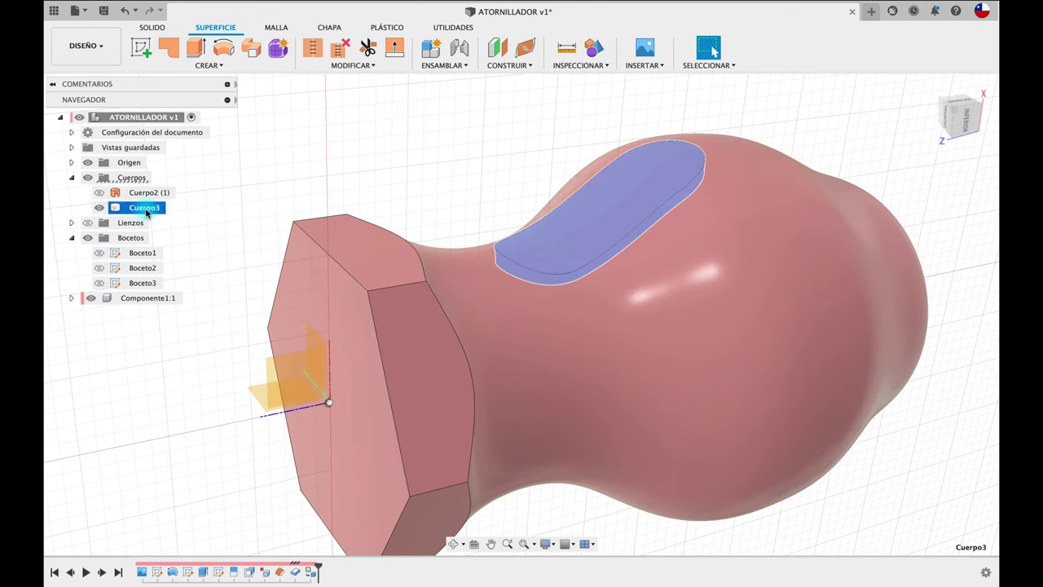
{"action": "right_click", "coordinate": [147, 210]}
{"action": "left_click", "coordinate": [204, 249]}
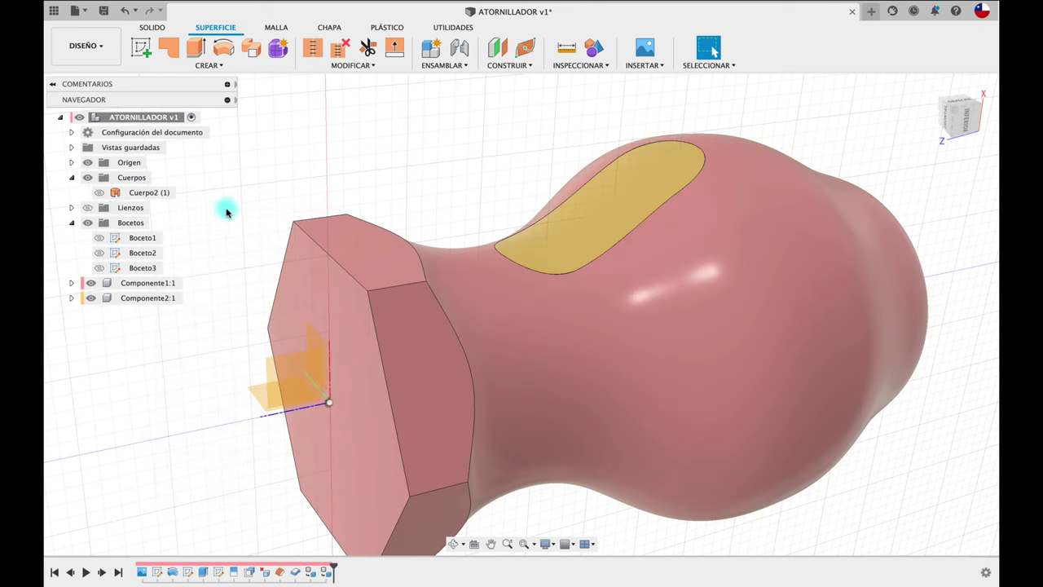
Remove the leftover Cuerpo2 (1) surface and begin renaming Componente1.
{"action": "left_click", "coordinate": [148, 193]}
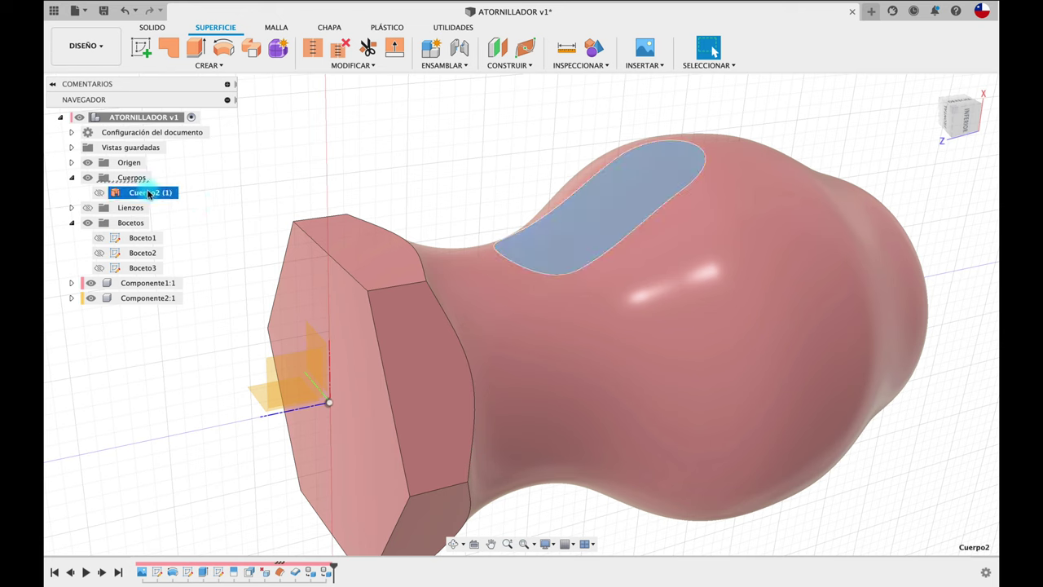
{"action": "right_click", "coordinate": [148, 193]}
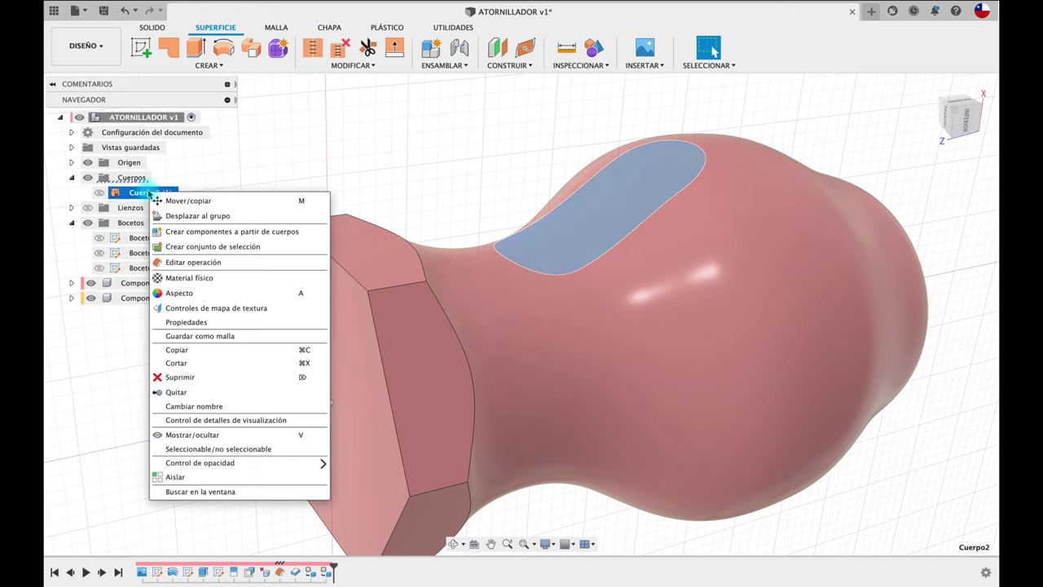
{"action": "left_click", "coordinate": [196, 397]}
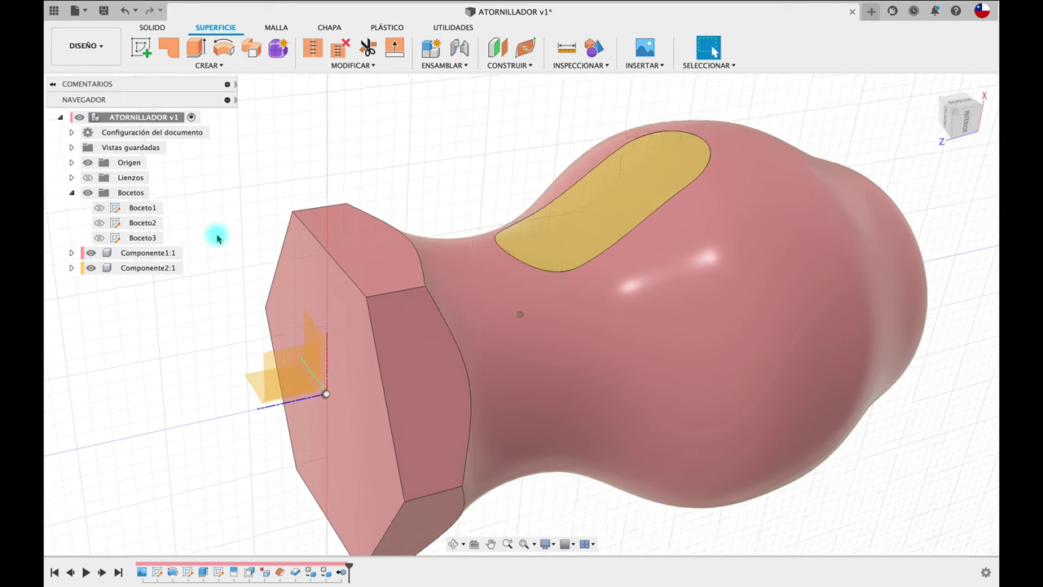
{"action": "middle_click_drag", "start_coordinate": [217, 238], "coordinate": [382, 181], "text": "shift"}
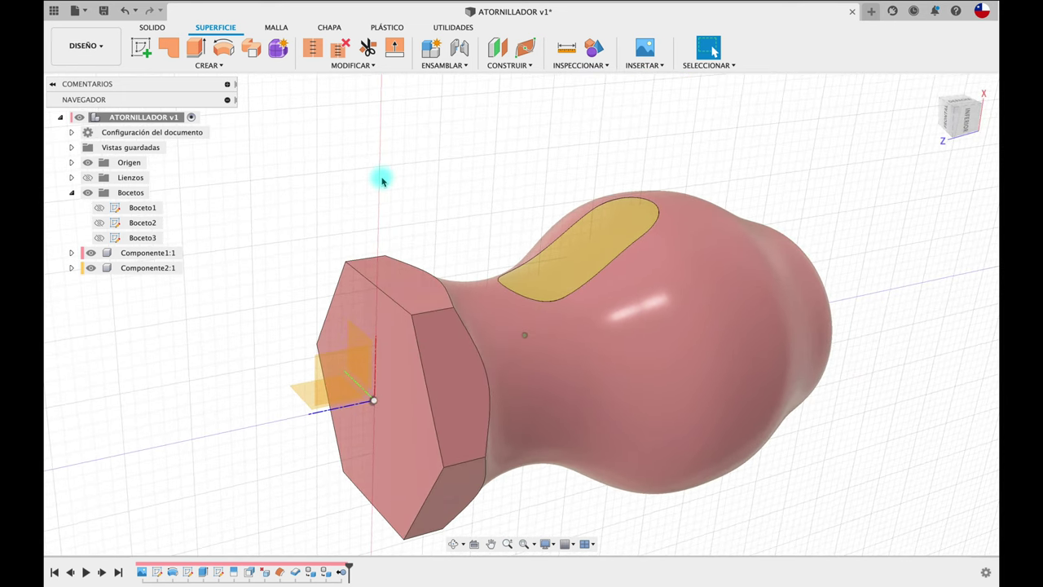
{"action": "double_click", "coordinate": [154, 253]}
{"action": "type", "text": "MANGO"}
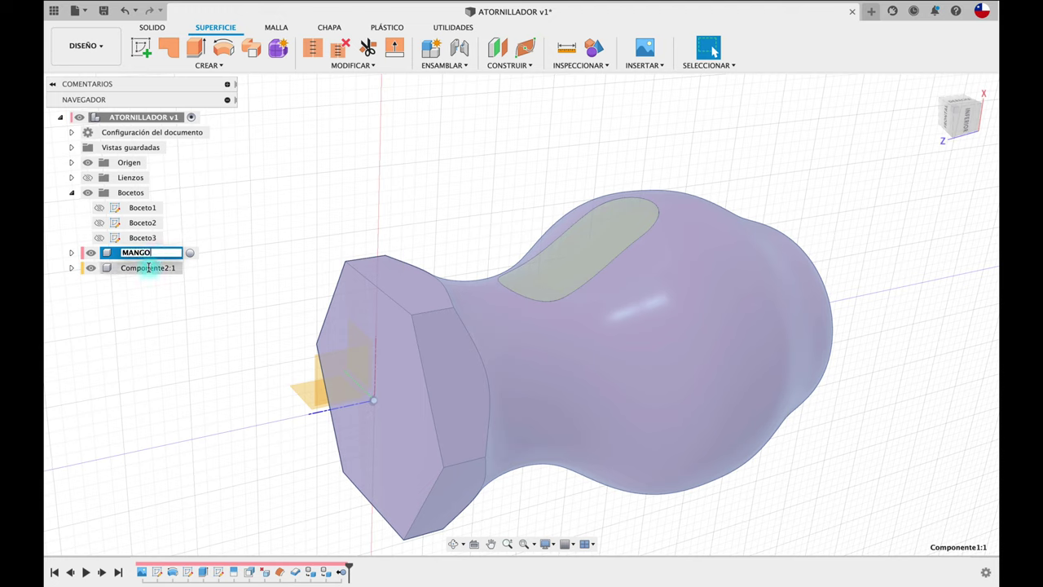
Name the handle component MANGO and the insert component GRIP.
{"action": "left_click", "coordinate": [148, 268]}
{"action": "type", "text": "GRIP"}
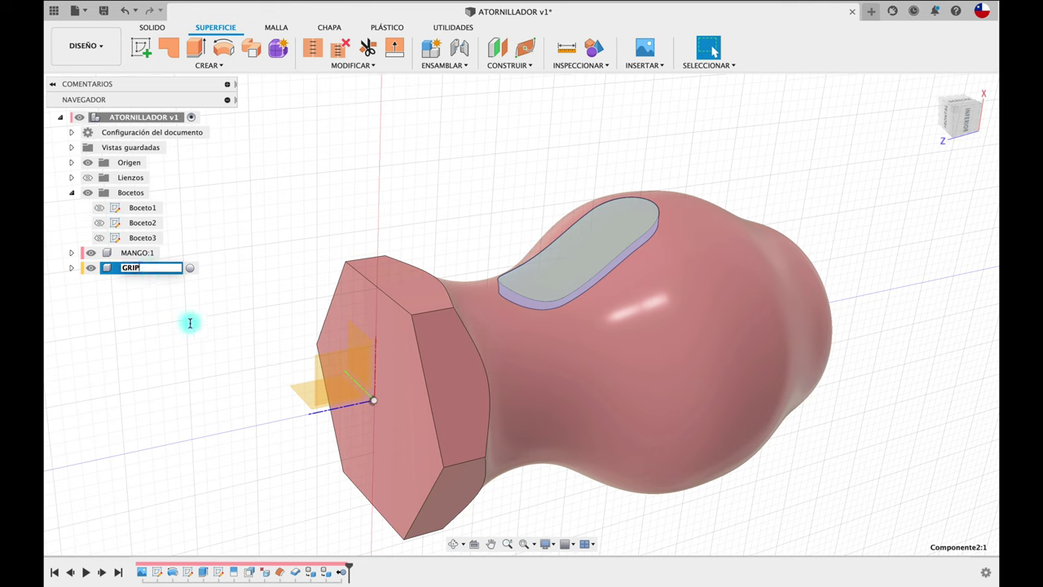
{"action": "key", "text": "Return"}
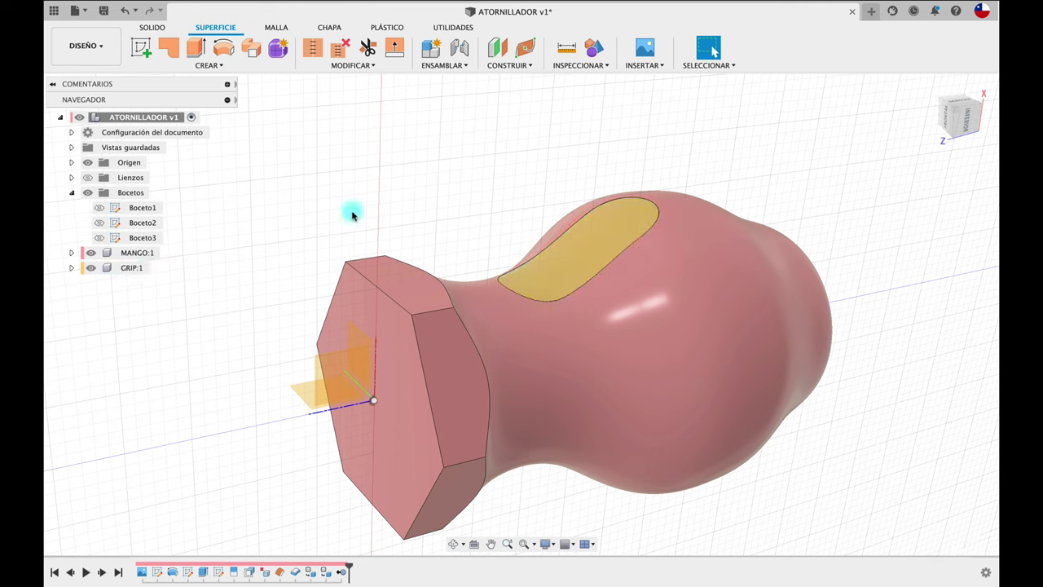
{"action": "left_click", "coordinate": [153, 27]}
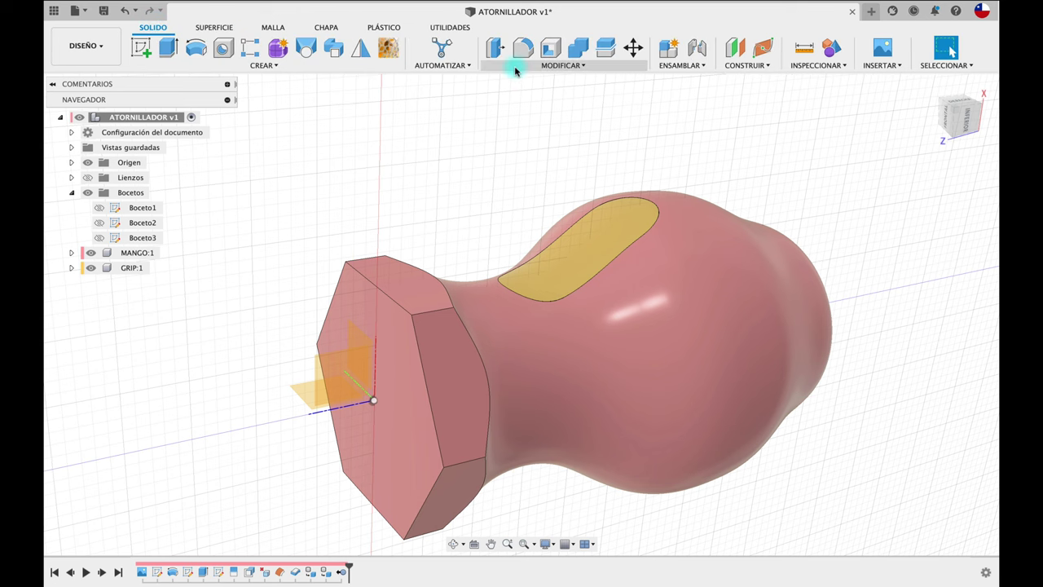
Try a section analysis on the hexagon end face, then cancel it.
{"action": "left_click", "coordinate": [817, 65]}
{"action": "left_click", "coordinate": [831, 204]}
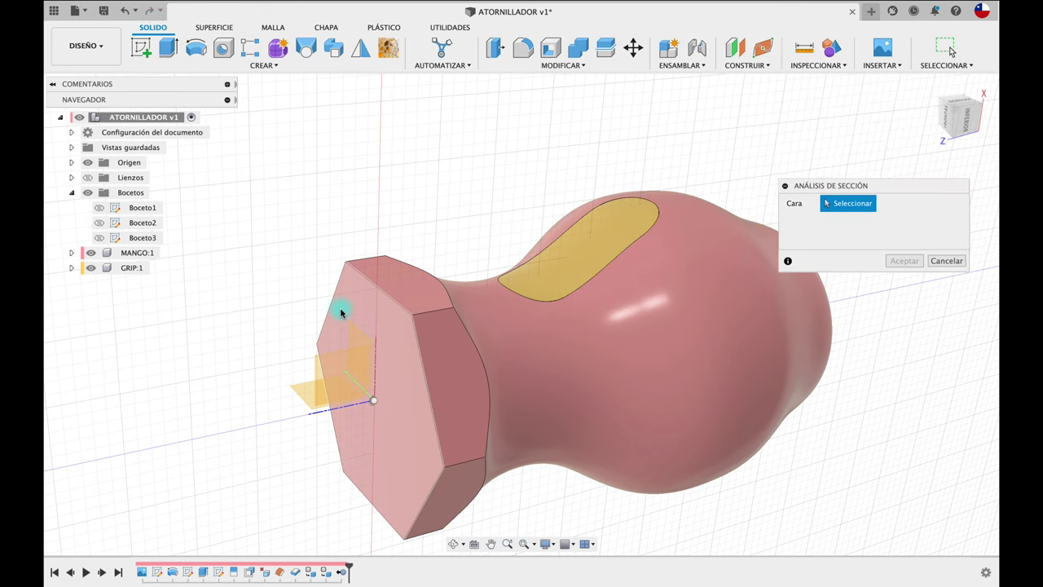
{"action": "left_click", "coordinate": [332, 369]}
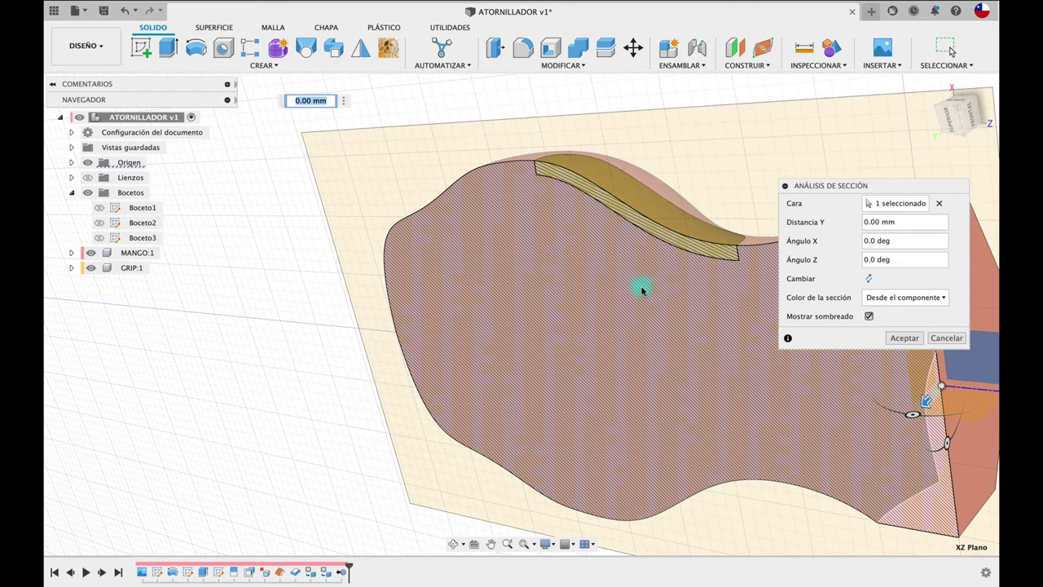
{"action": "left_click", "coordinate": [946, 337]}
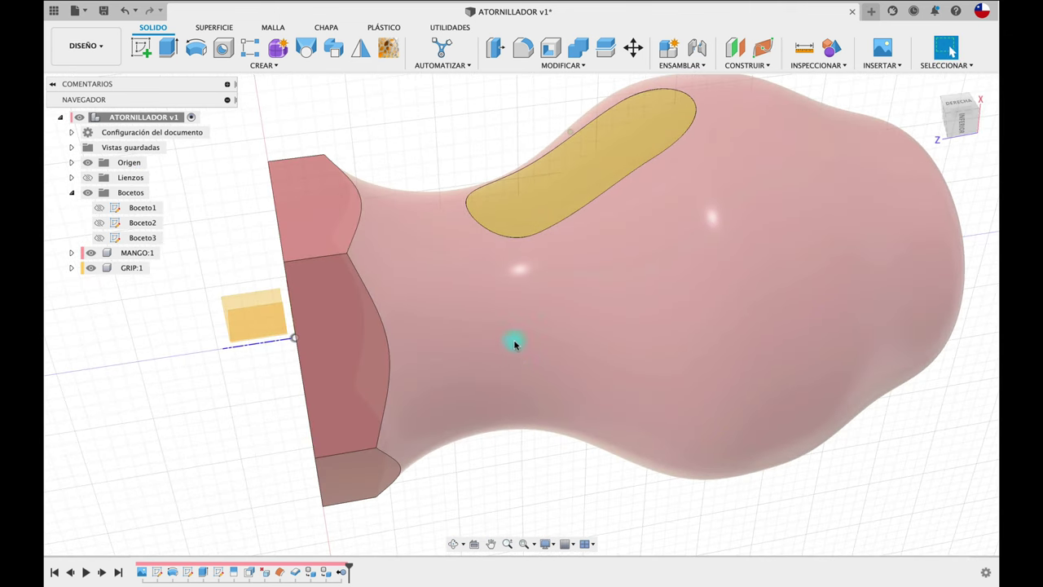
Hide the GRIP insert and start a Patrón circular set to pattern faces.
{"action": "left_click", "coordinate": [92, 268]}
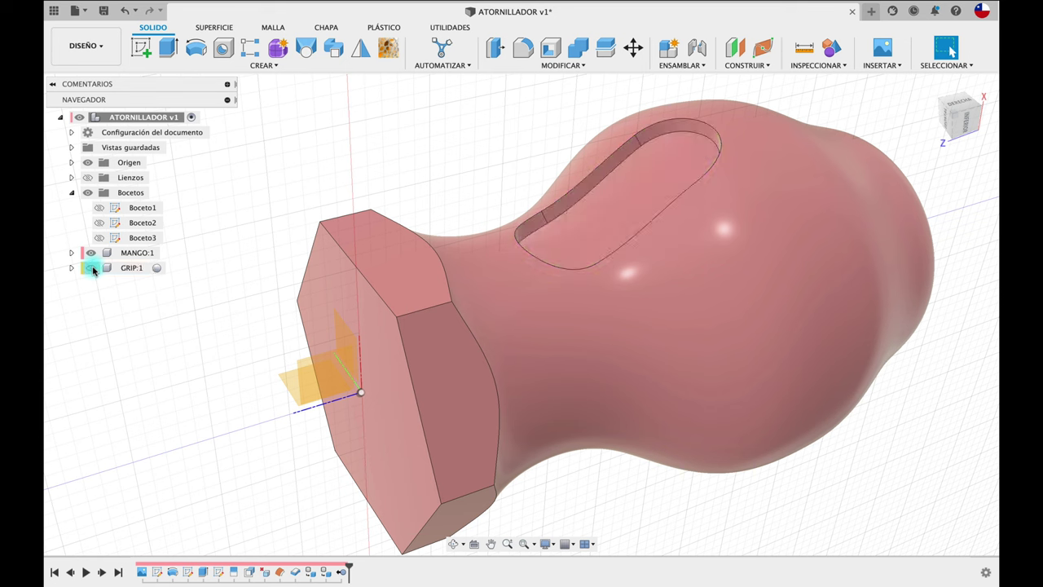
{"action": "left_click", "coordinate": [271, 65]}
{"action": "mouse_move", "coordinate": [204, 332]}
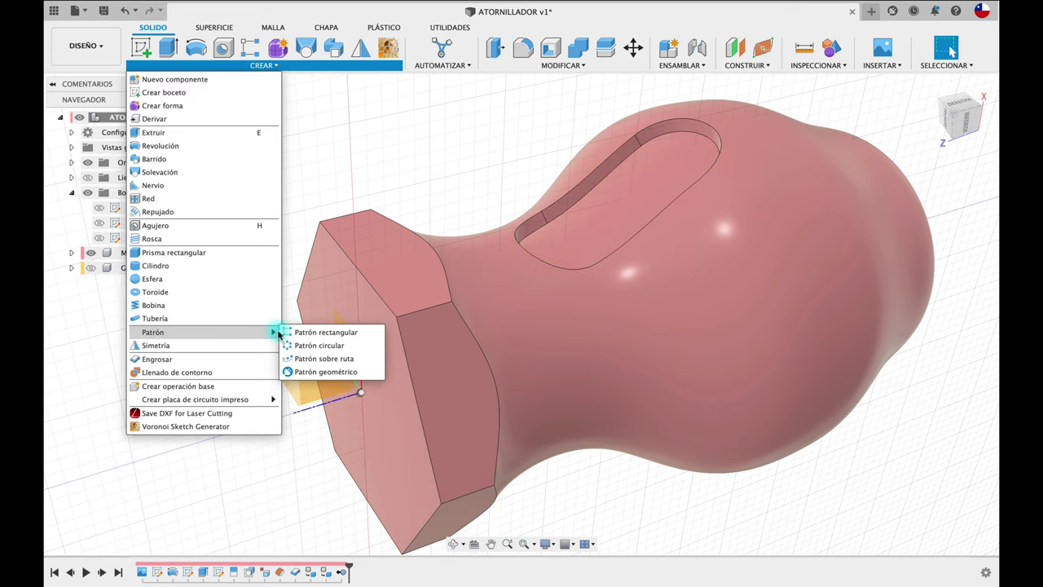
{"action": "left_click", "coordinate": [319, 346]}
{"action": "scroll", "coordinate": [629, 210], "scroll_direction": "up", "scroll_amount": 3}
{"action": "left_click", "coordinate": [856, 222]}
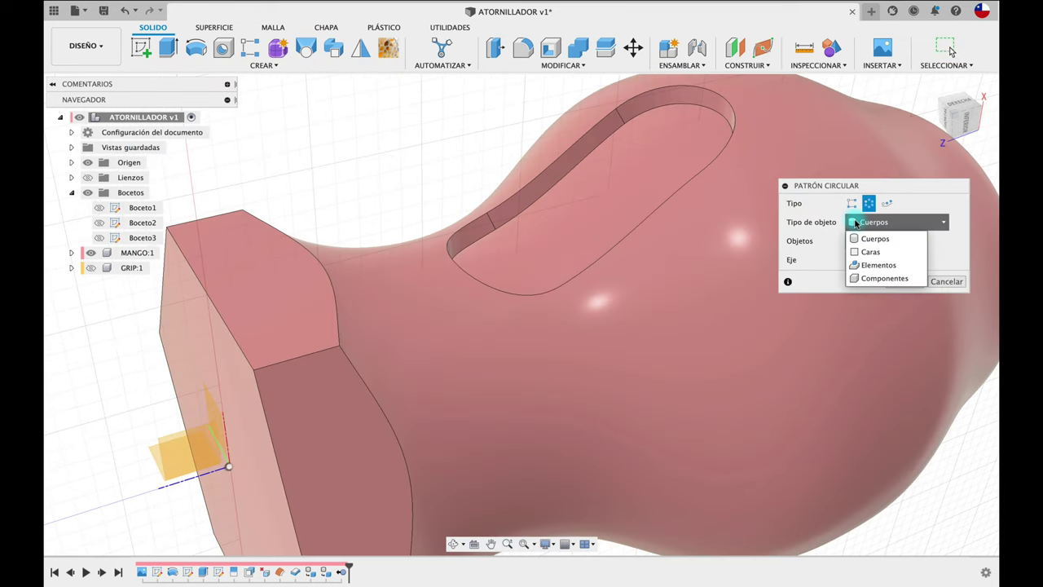
{"action": "left_click", "coordinate": [870, 252]}
Select the groove's floor and all four wall faces as the pattern objects.
{"action": "left_click", "coordinate": [607, 166]}
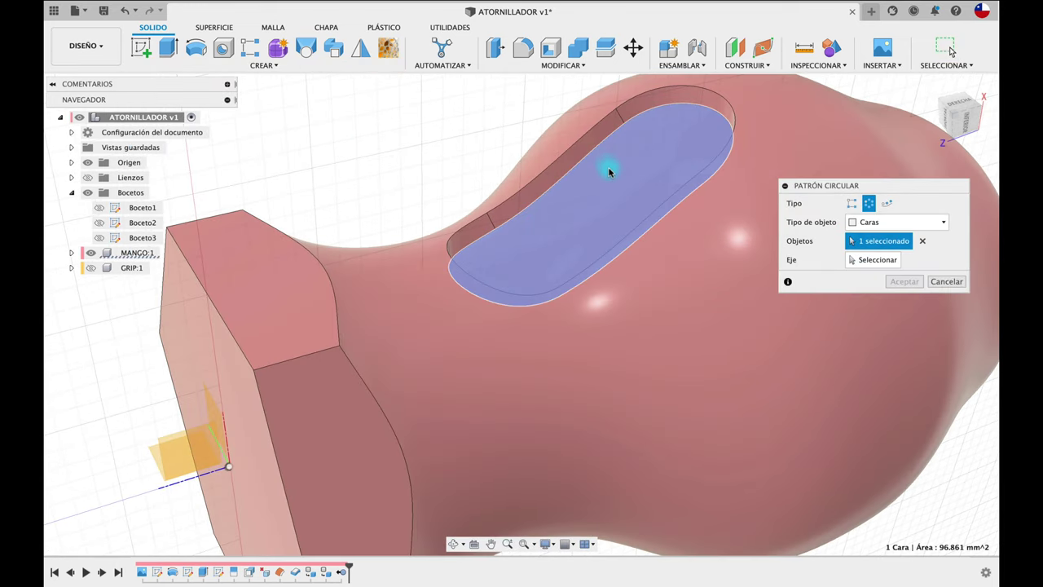
{"action": "left_click", "coordinate": [603, 143]}
{"action": "left_click", "coordinate": [653, 106]}
{"action": "left_click", "coordinate": [487, 226]}
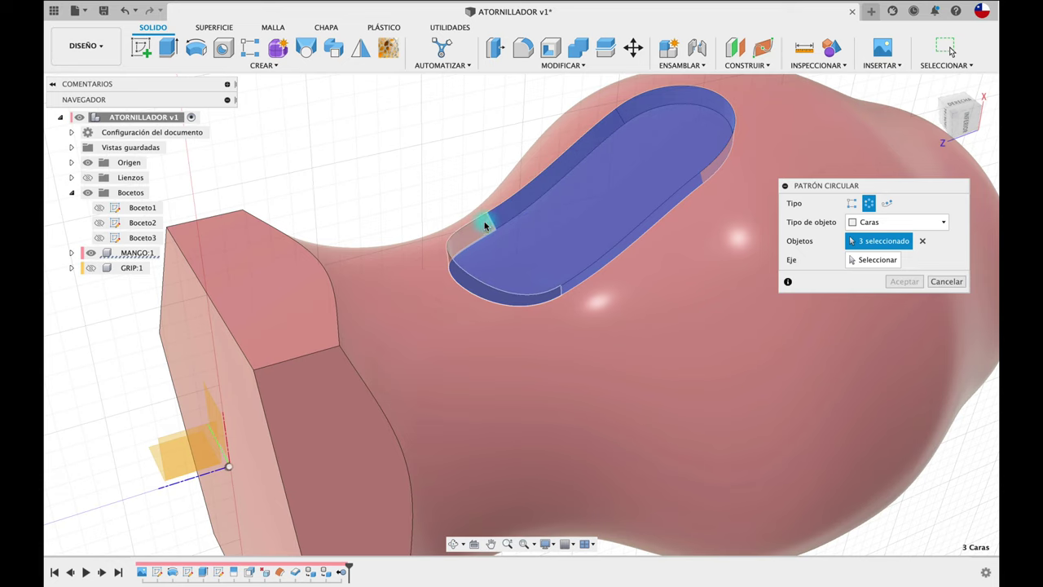
{"action": "middle_click_drag", "start_coordinate": [482, 229], "coordinate": [426, 298], "text": "shift"}
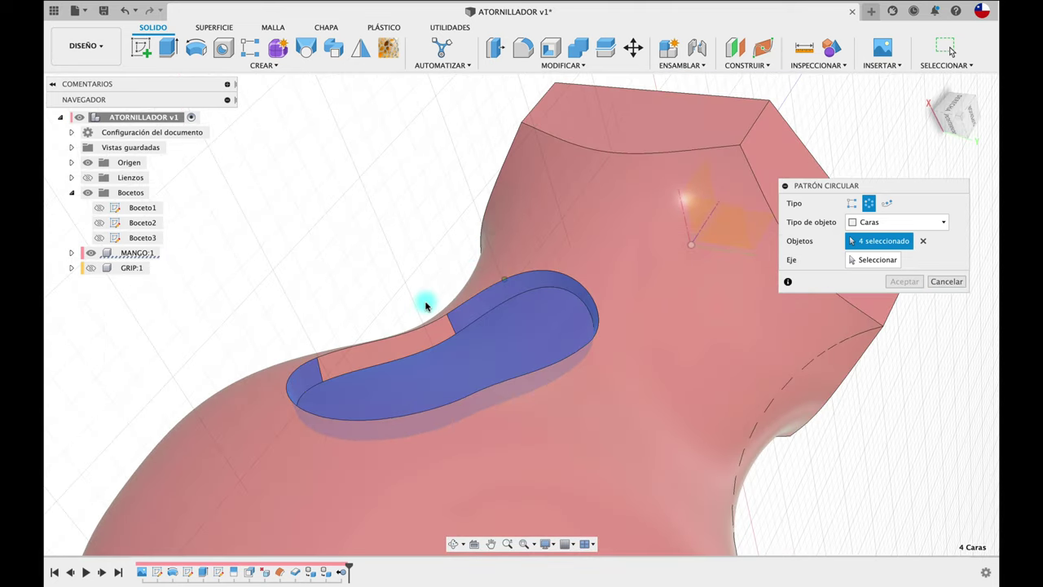
{"action": "left_click", "coordinate": [419, 345]}
{"action": "mouse_move", "coordinate": [419, 344]}
{"action": "middle_mouse_down", "text": "shift"}
{"action": "mouse_move", "coordinate": [728, 252]}
{"action": "mouse_move", "coordinate": [861, 236]}
{"action": "middle_mouse_up", "text": "shift"}
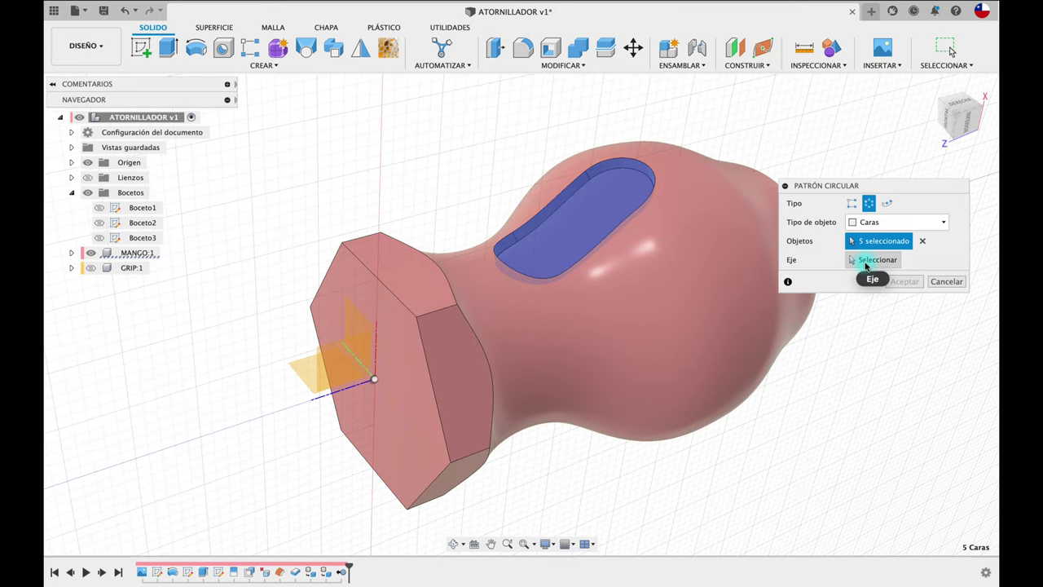
Pattern the groove faces 6 times around the handle's Z axis.
{"action": "left_click", "coordinate": [873, 259]}
{"action": "left_click", "coordinate": [333, 392]}
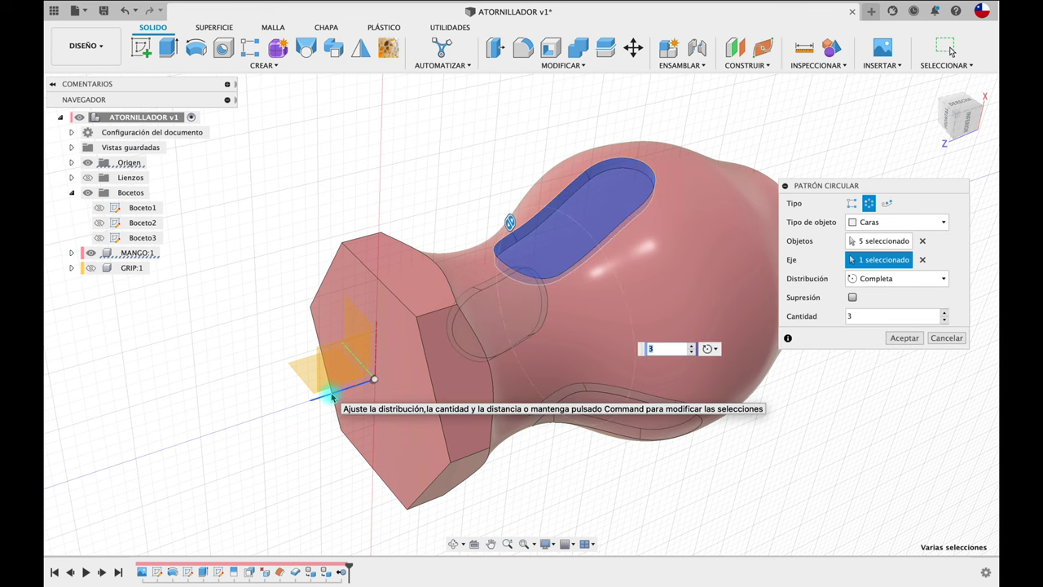
{"action": "left_click", "coordinate": [692, 346]}
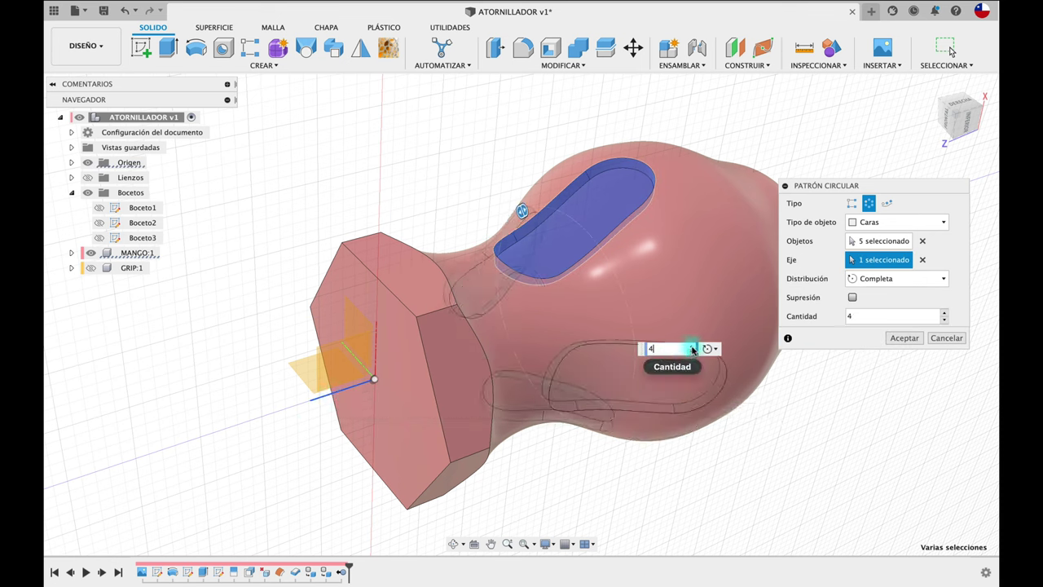
{"action": "left_click", "coordinate": [692, 346]}
{"action": "left_click", "coordinate": [691, 347]}
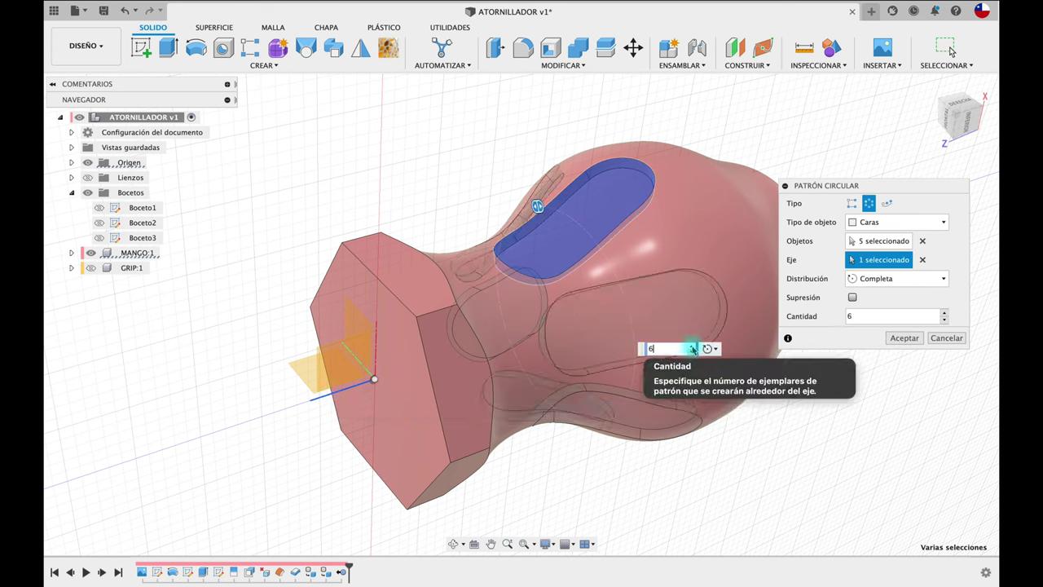
{"action": "left_click", "coordinate": [896, 346]}
{"action": "middle_click_drag", "start_coordinate": [847, 442], "coordinate": [845, 438], "text": "shift"}
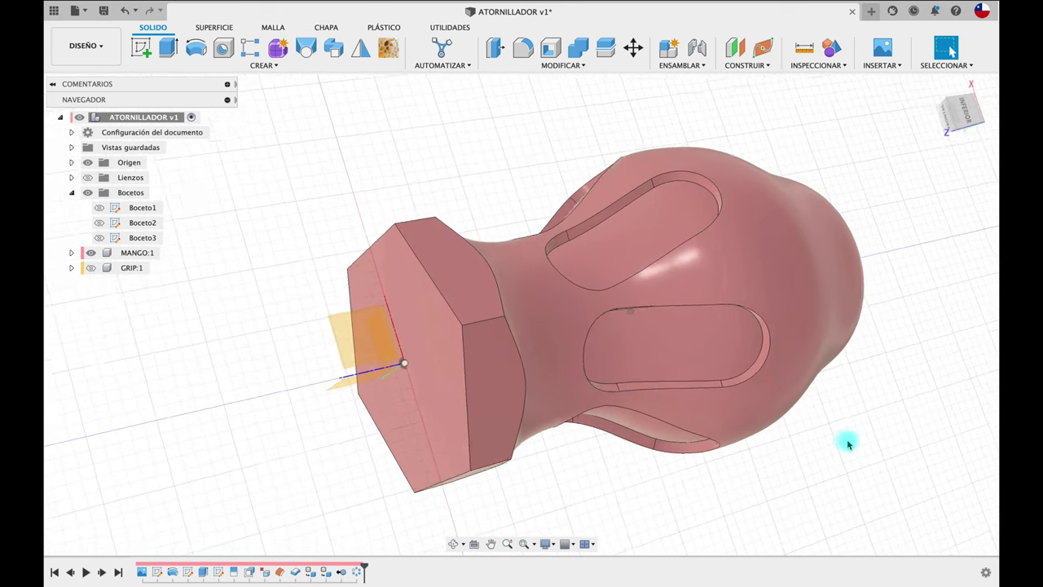
{"action": "mouse_move", "coordinate": [636, 284]}
{"action": "middle_mouse_down", "text": "shift"}
{"action": "mouse_move", "coordinate": [526, 174]}
{"action": "mouse_move", "coordinate": [410, 181]}
{"action": "middle_mouse_up", "text": "shift"}
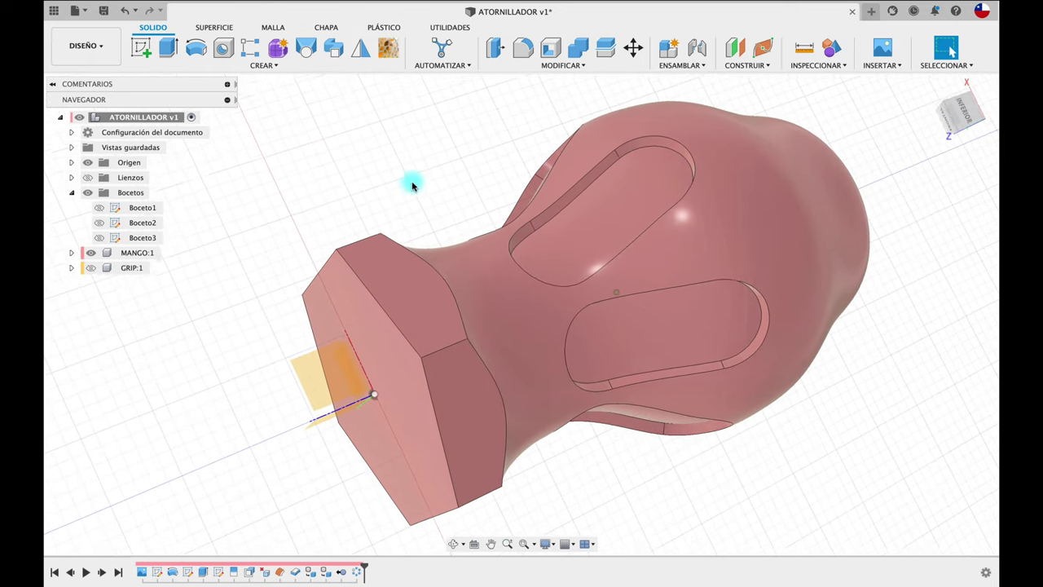
Show GRIP:1 and pick it for a circular pattern of type Componentes.
{"action": "left_click", "coordinate": [92, 272]}
{"action": "left_click", "coordinate": [91, 268]}
{"action": "middle_click_drag", "start_coordinate": [317, 163], "coordinate": [333, 122], "text": "shift"}
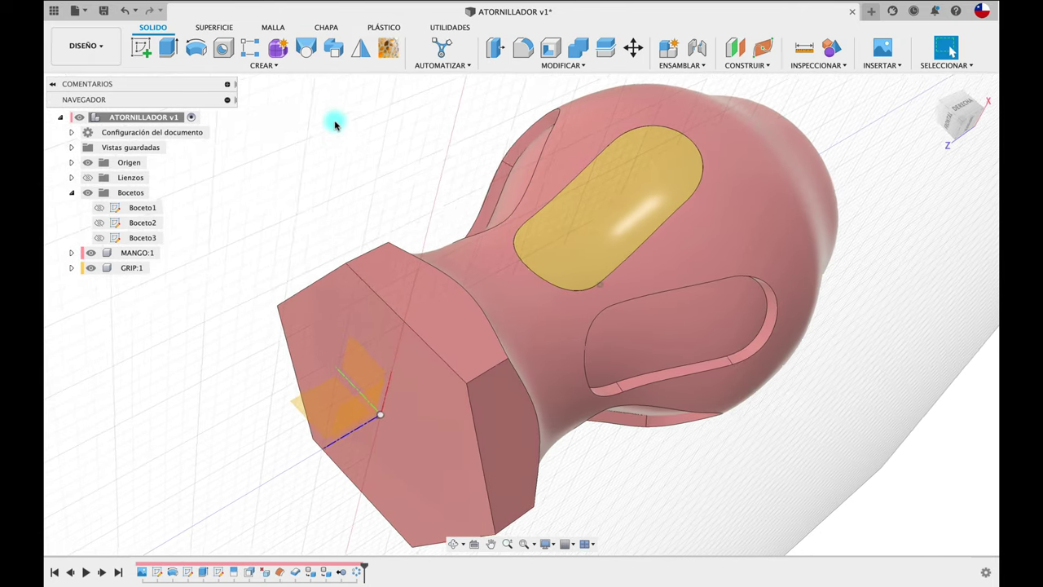
{"action": "left_click", "coordinate": [277, 66]}
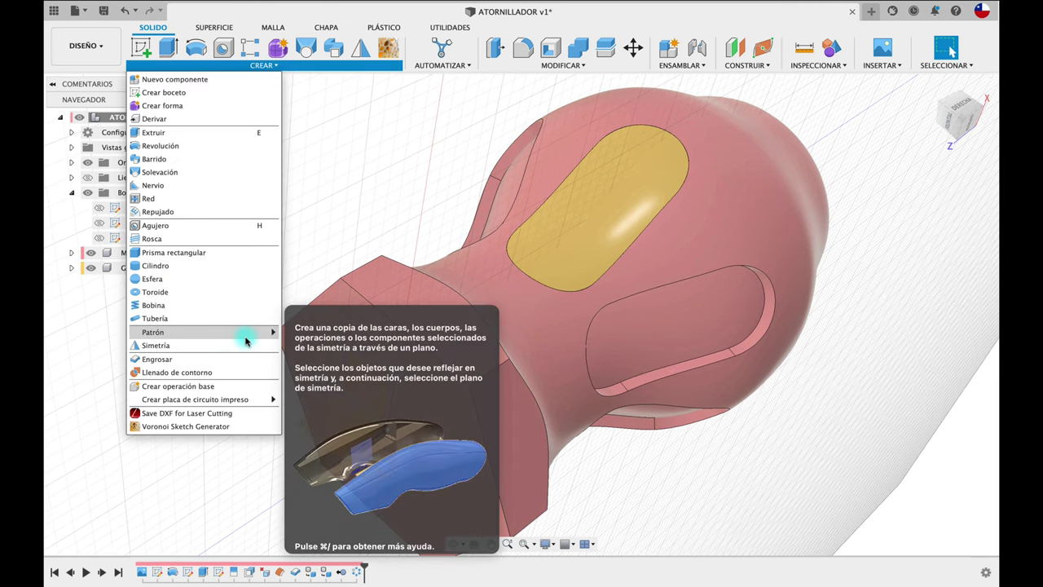
{"action": "mouse_move", "coordinate": [153, 332]}
{"action": "left_click", "coordinate": [308, 349]}
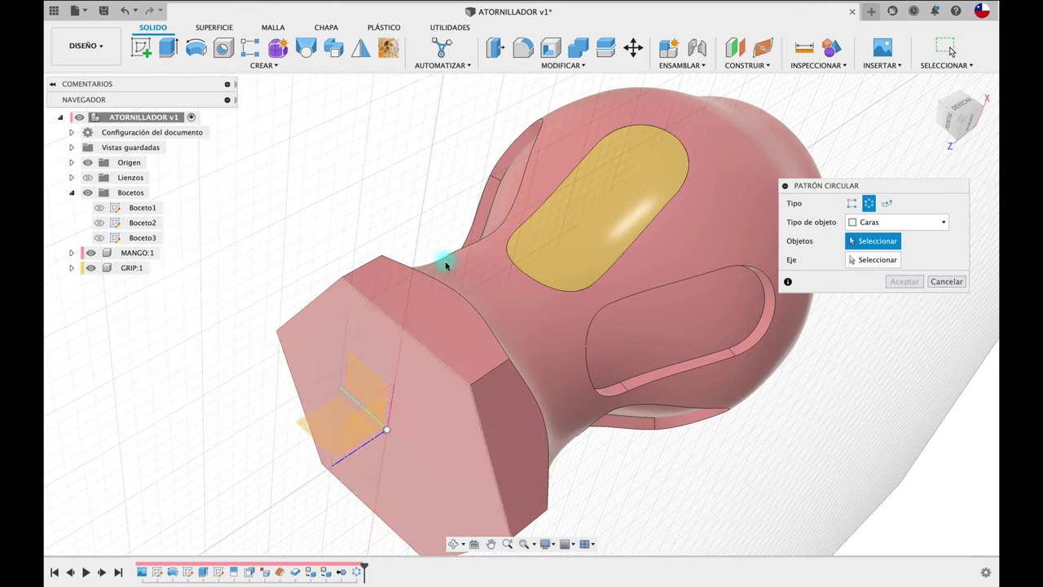
{"action": "left_click", "coordinate": [908, 222]}
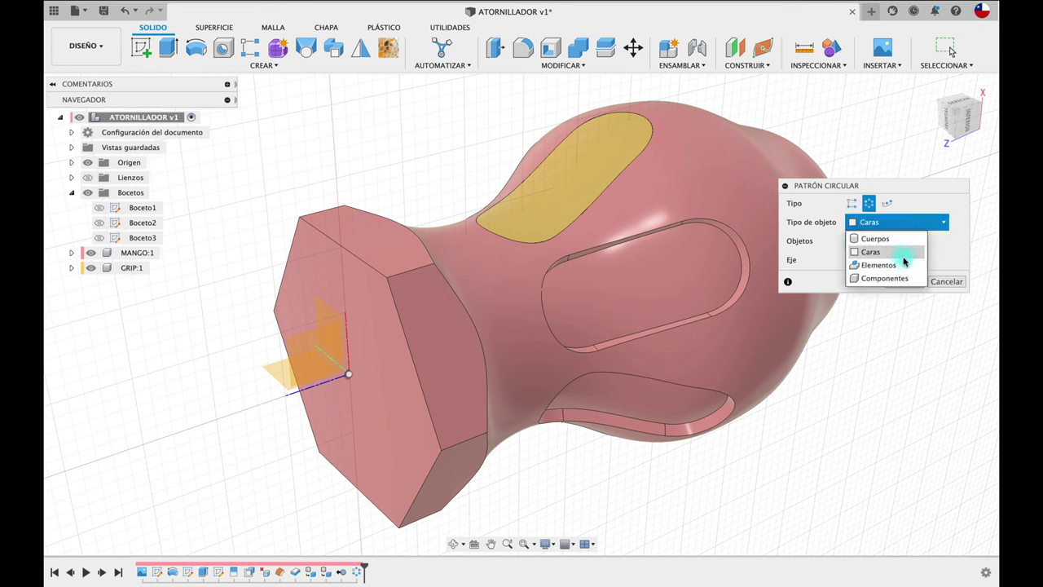
{"action": "left_click", "coordinate": [884, 278]}
{"action": "left_click", "coordinate": [590, 155]}
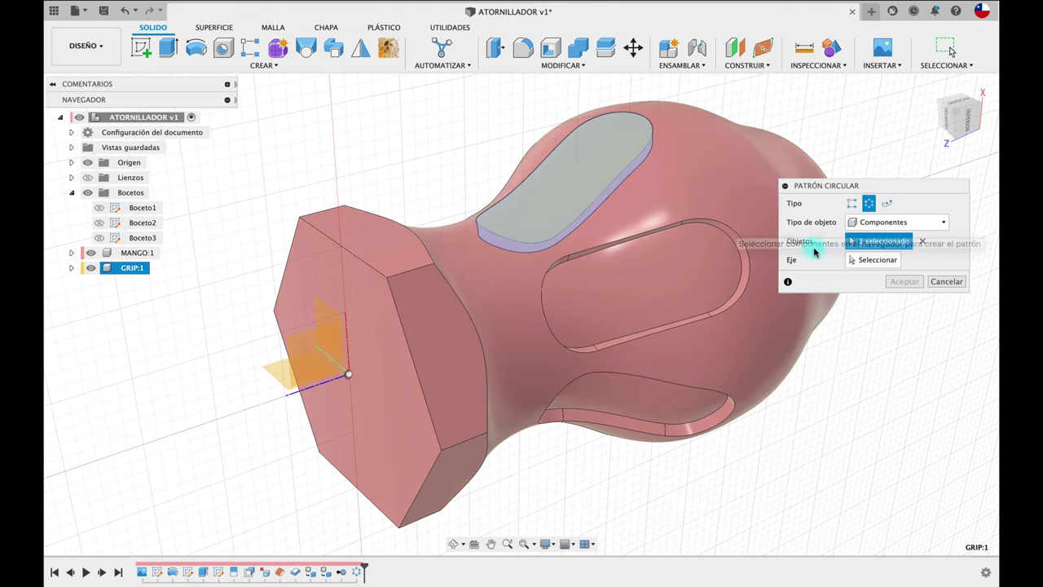
Pattern GRIP:1 six times around the Z axis, creating GRIP:1 to GRIP:6.
{"action": "left_click", "coordinate": [874, 259]}
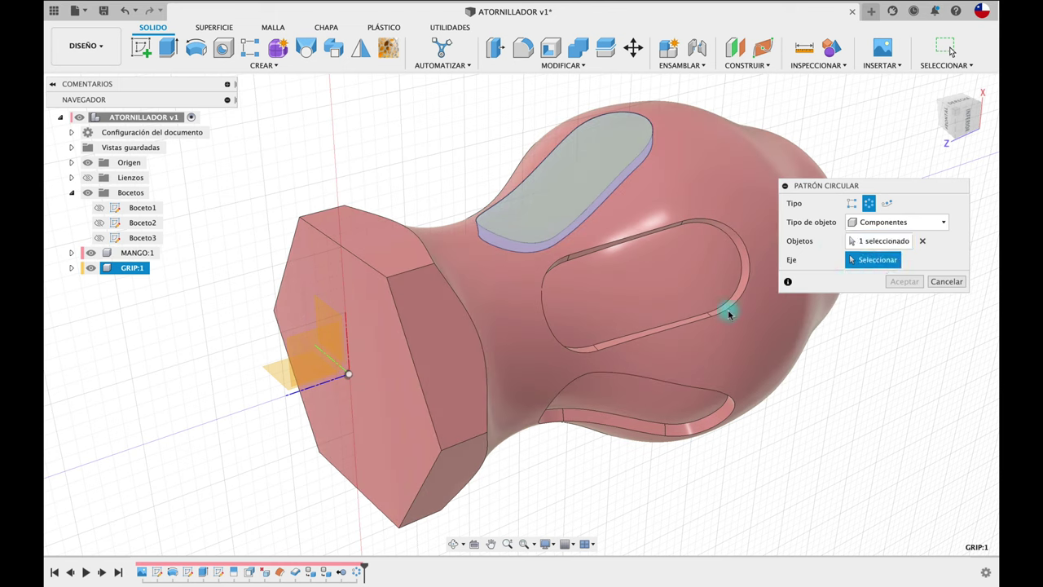
{"action": "left_click", "coordinate": [309, 392]}
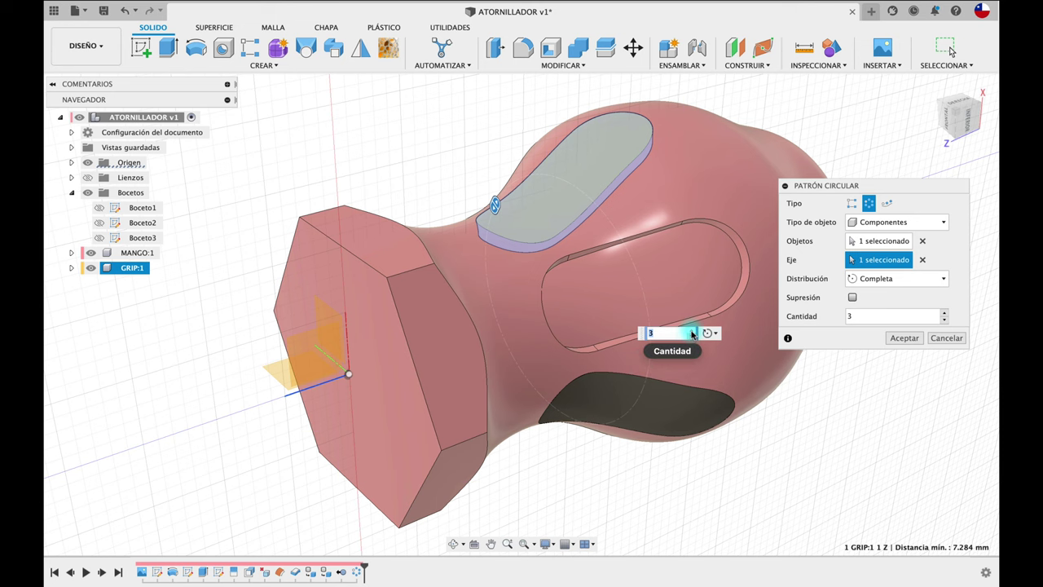
{"action": "left_click", "coordinate": [691, 330]}
{"action": "left_click", "coordinate": [691, 330]}
{"action": "left_click", "coordinate": [691, 330]}
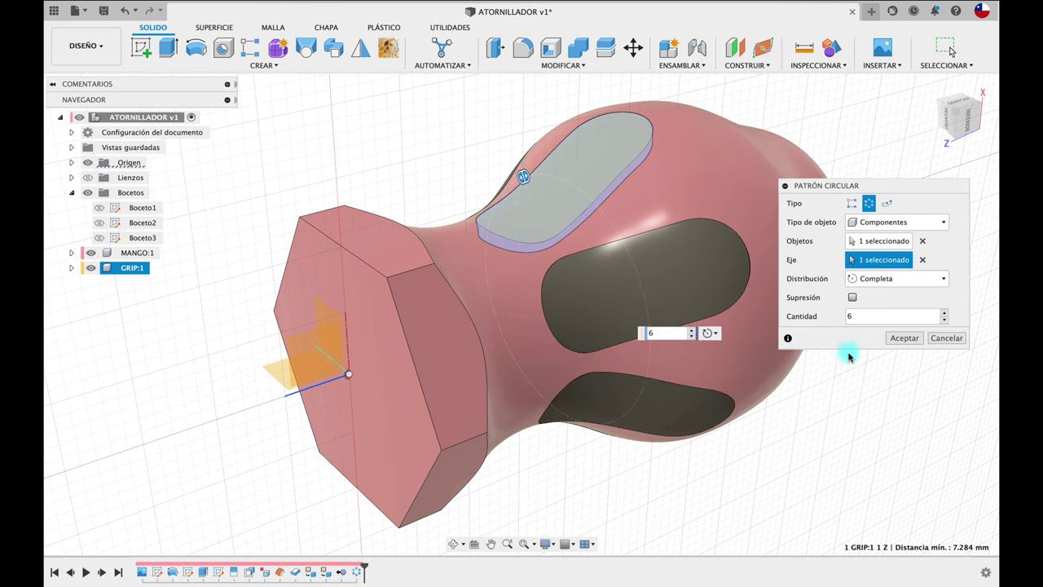
{"action": "left_click", "coordinate": [904, 338]}
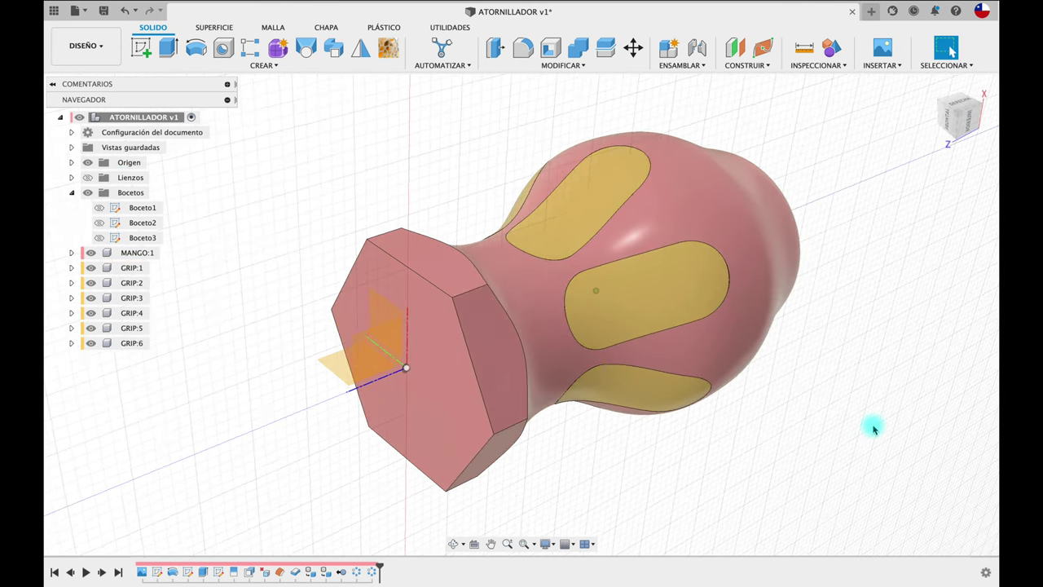
{"action": "mouse_move", "coordinate": [873, 428]}
{"action": "middle_mouse_down", "text": "shift"}
{"action": "mouse_move", "coordinate": [843, 239]}
{"action": "mouse_move", "coordinate": [689, 293]}
{"action": "mouse_move", "coordinate": [584, 451]}
{"action": "mouse_move", "coordinate": [638, 462]}
{"action": "middle_mouse_up", "text": "shift"}
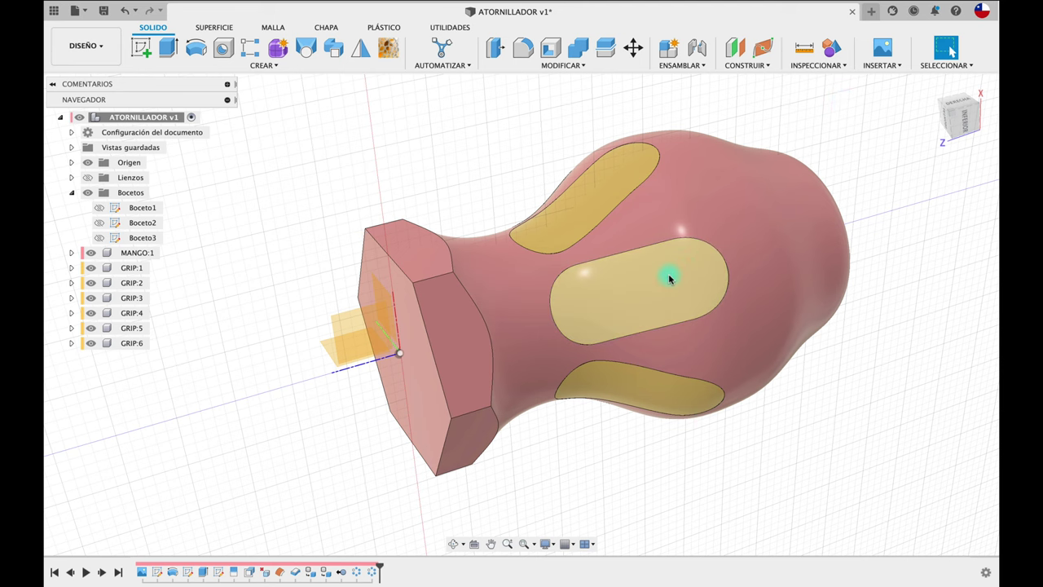
Turn off component colours to reveal the gold, and apply Pintura – Metálica to the grips.
{"action": "left_click", "coordinate": [833, 51]}
{"action": "mouse_move", "coordinate": [872, 178]}
{"action": "middle_mouse_down", "text": "shift"}
{"action": "mouse_move", "coordinate": [834, 128]}
{"action": "mouse_move", "coordinate": [831, 79]}
{"action": "middle_mouse_up", "text": "shift"}
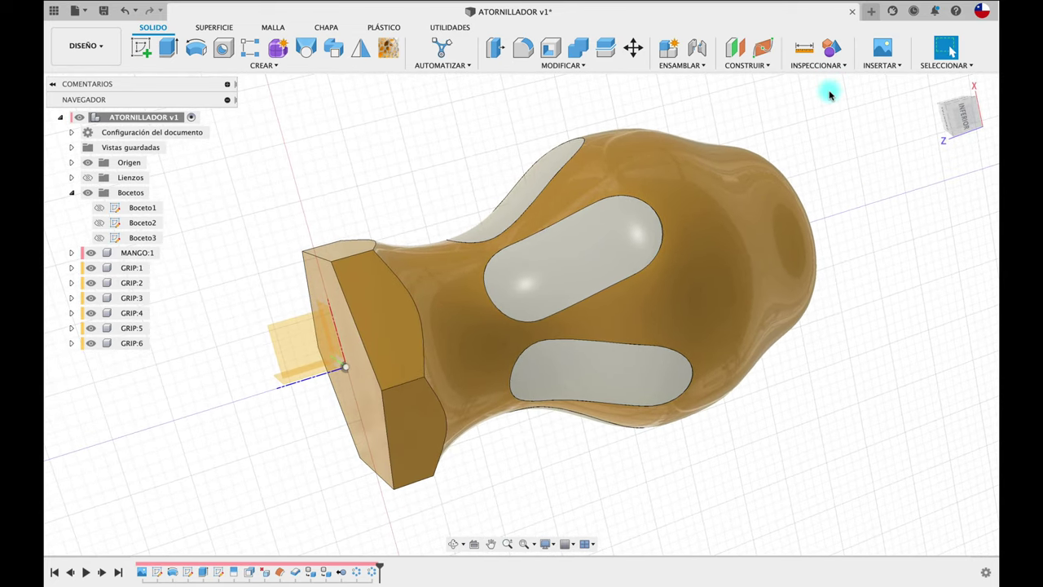
{"action": "key", "text": "a"}
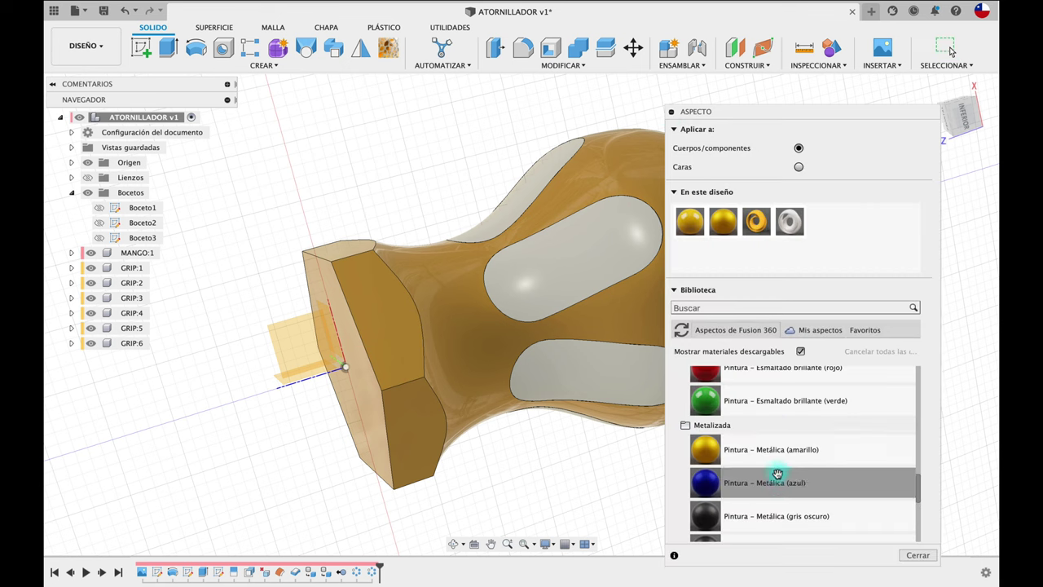
{"action": "scroll", "coordinate": [766, 482], "scroll_direction": "down", "scroll_amount": 2}
{"action": "scroll", "coordinate": [769, 477], "scroll_direction": "down", "scroll_amount": 1}
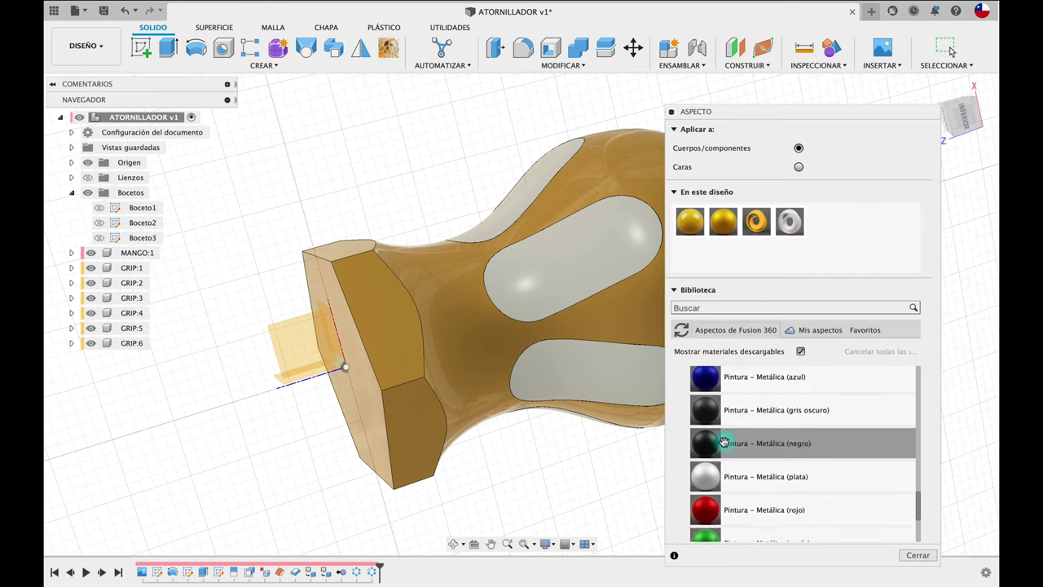
{"action": "scroll", "coordinate": [745, 462], "scroll_direction": "up", "scroll_amount": 1}
{"action": "left_click_drag", "start_coordinate": [701, 456], "coordinate": [622, 362]}
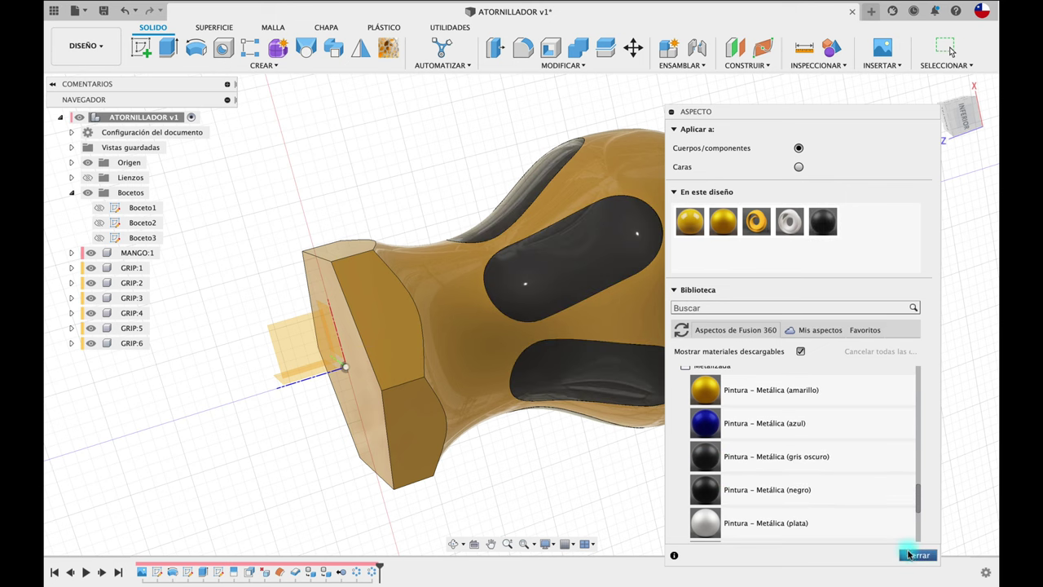
{"action": "left_click", "coordinate": [916, 556]}
{"action": "middle_click_drag", "start_coordinate": [875, 433], "coordinate": [848, 444], "text": "shift"}
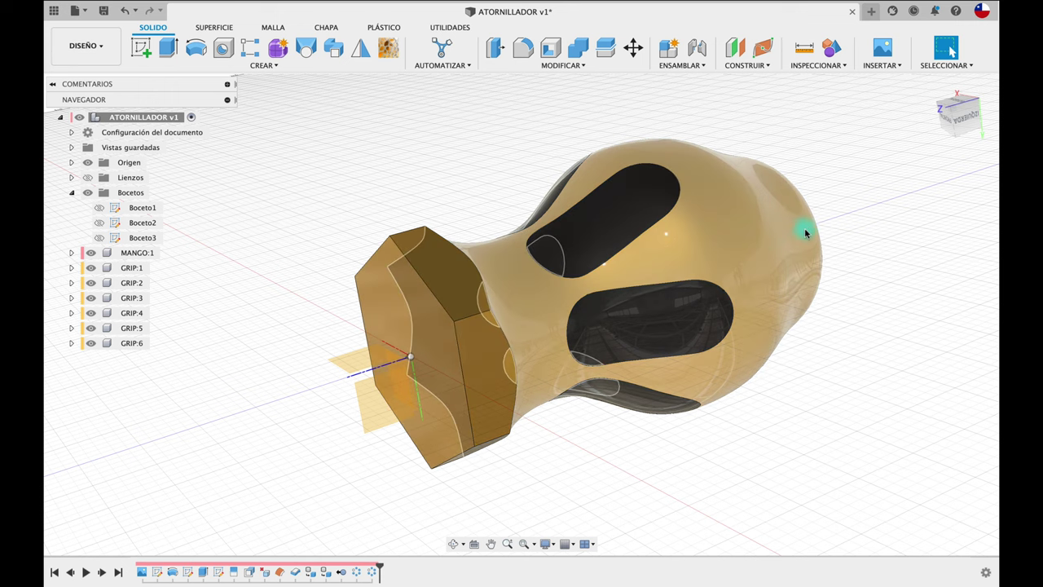
{"action": "mouse_move", "coordinate": [806, 233]}
{"action": "middle_mouse_down", "text": "shift"}
{"action": "mouse_move", "coordinate": [799, 185]}
{"action": "mouse_move", "coordinate": [757, 410]}
{"action": "mouse_move", "coordinate": [813, 265]}
{"action": "mouse_move", "coordinate": [690, 165]}
{"action": "mouse_move", "coordinate": [439, 164]}
{"action": "mouse_move", "coordinate": [431, 128]}
{"action": "middle_mouse_up", "text": "shift"}
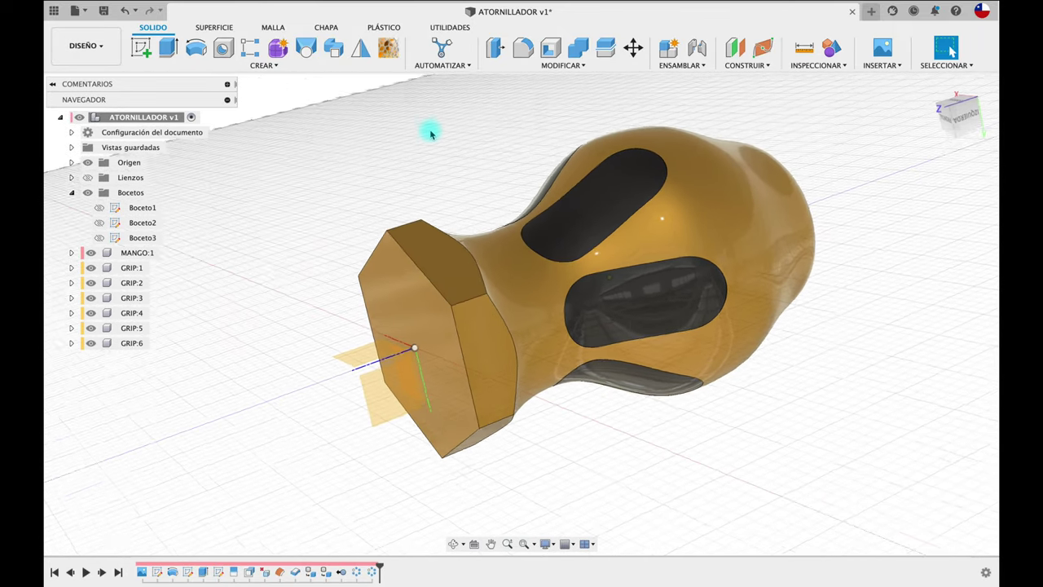
Switch to the RENDERIZAR workspace and start an in-canvas ray-traced render.
{"action": "left_click", "coordinate": [85, 46]}
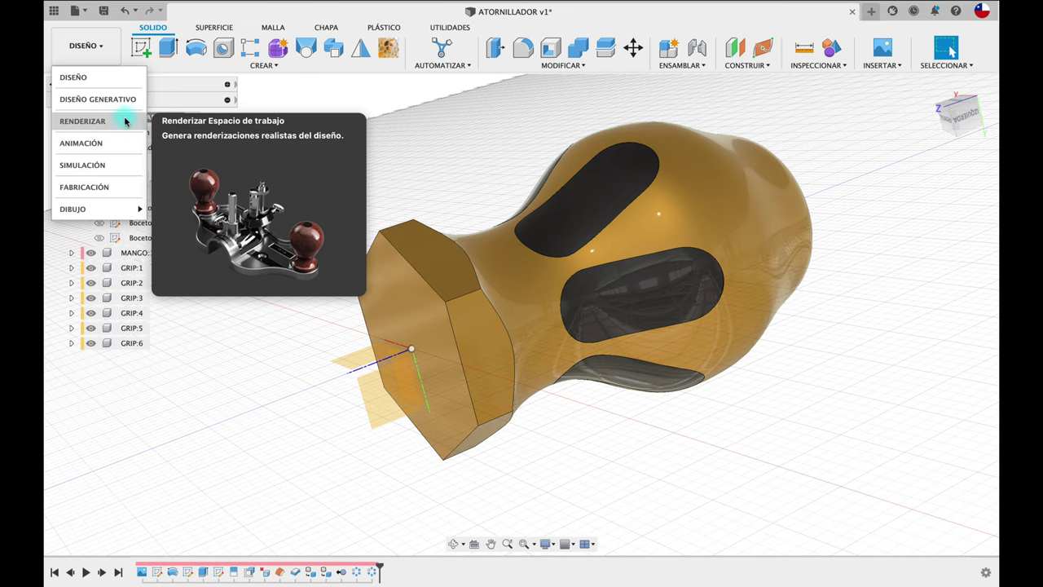
{"action": "left_click", "coordinate": [126, 123]}
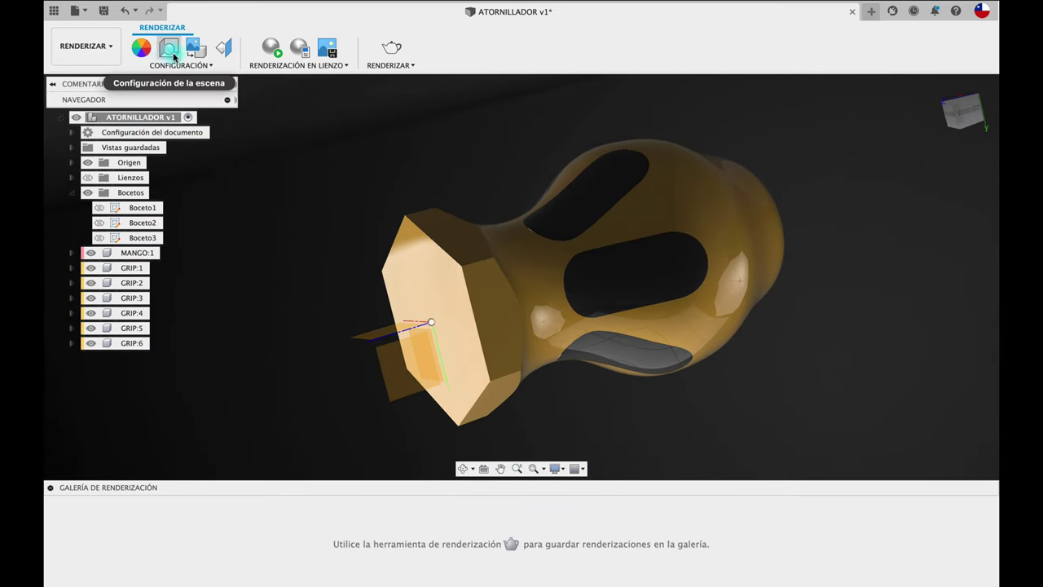
{"action": "left_click", "coordinate": [274, 51]}
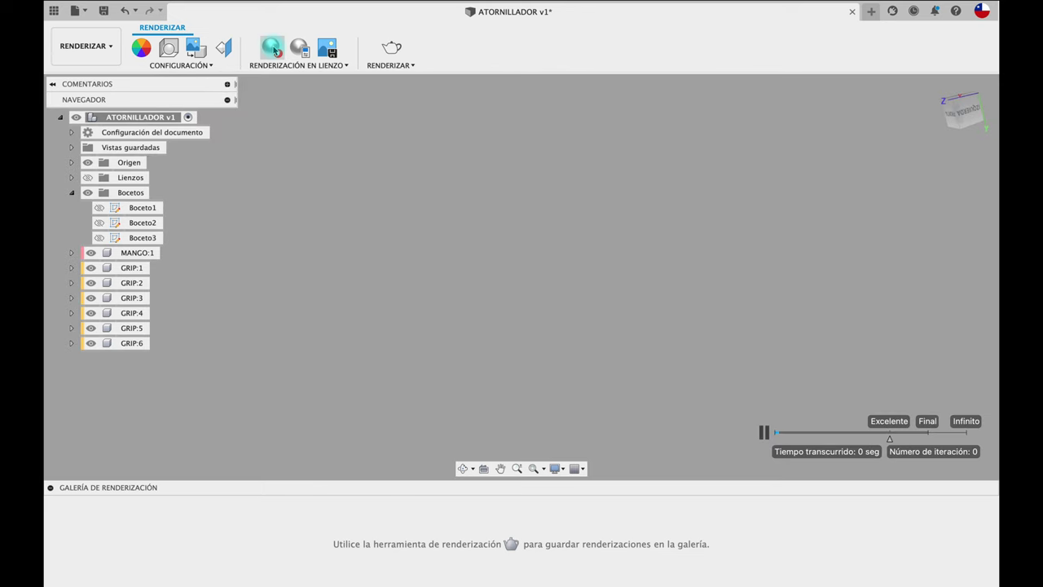